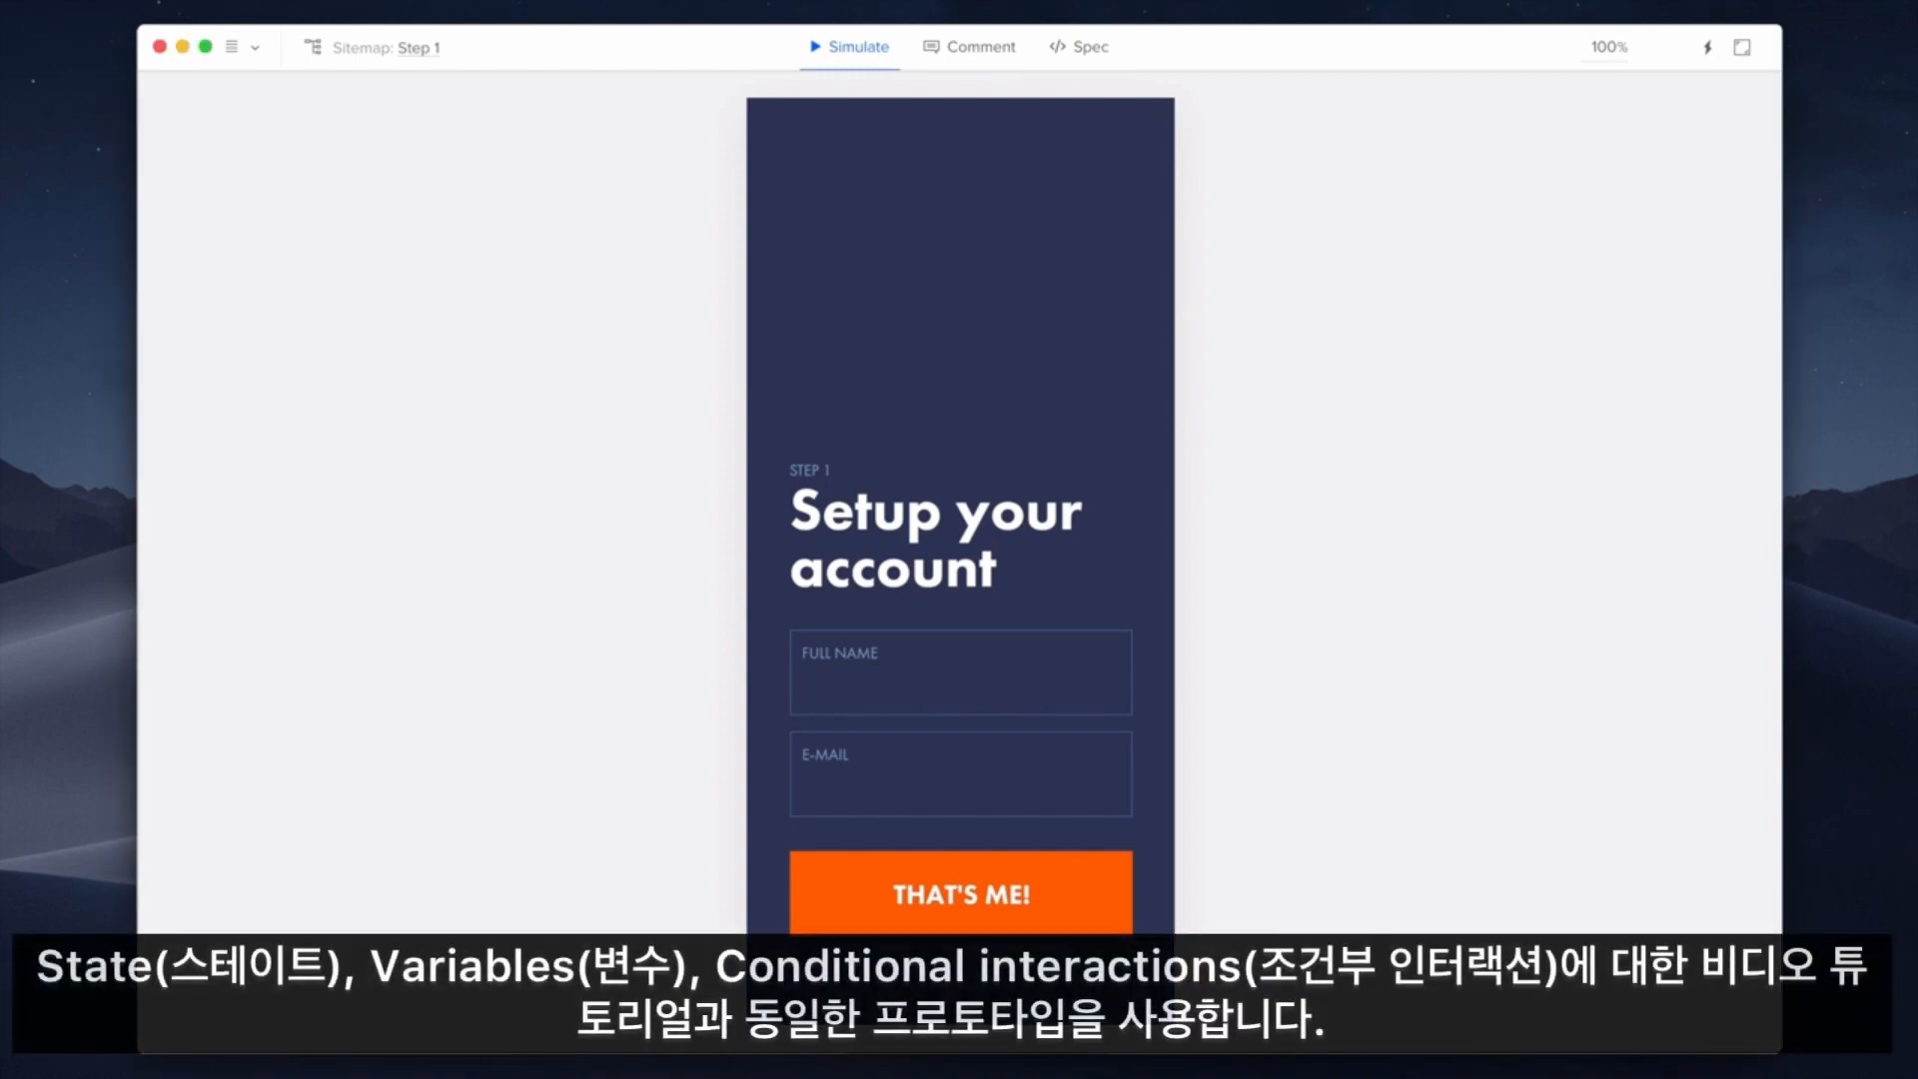
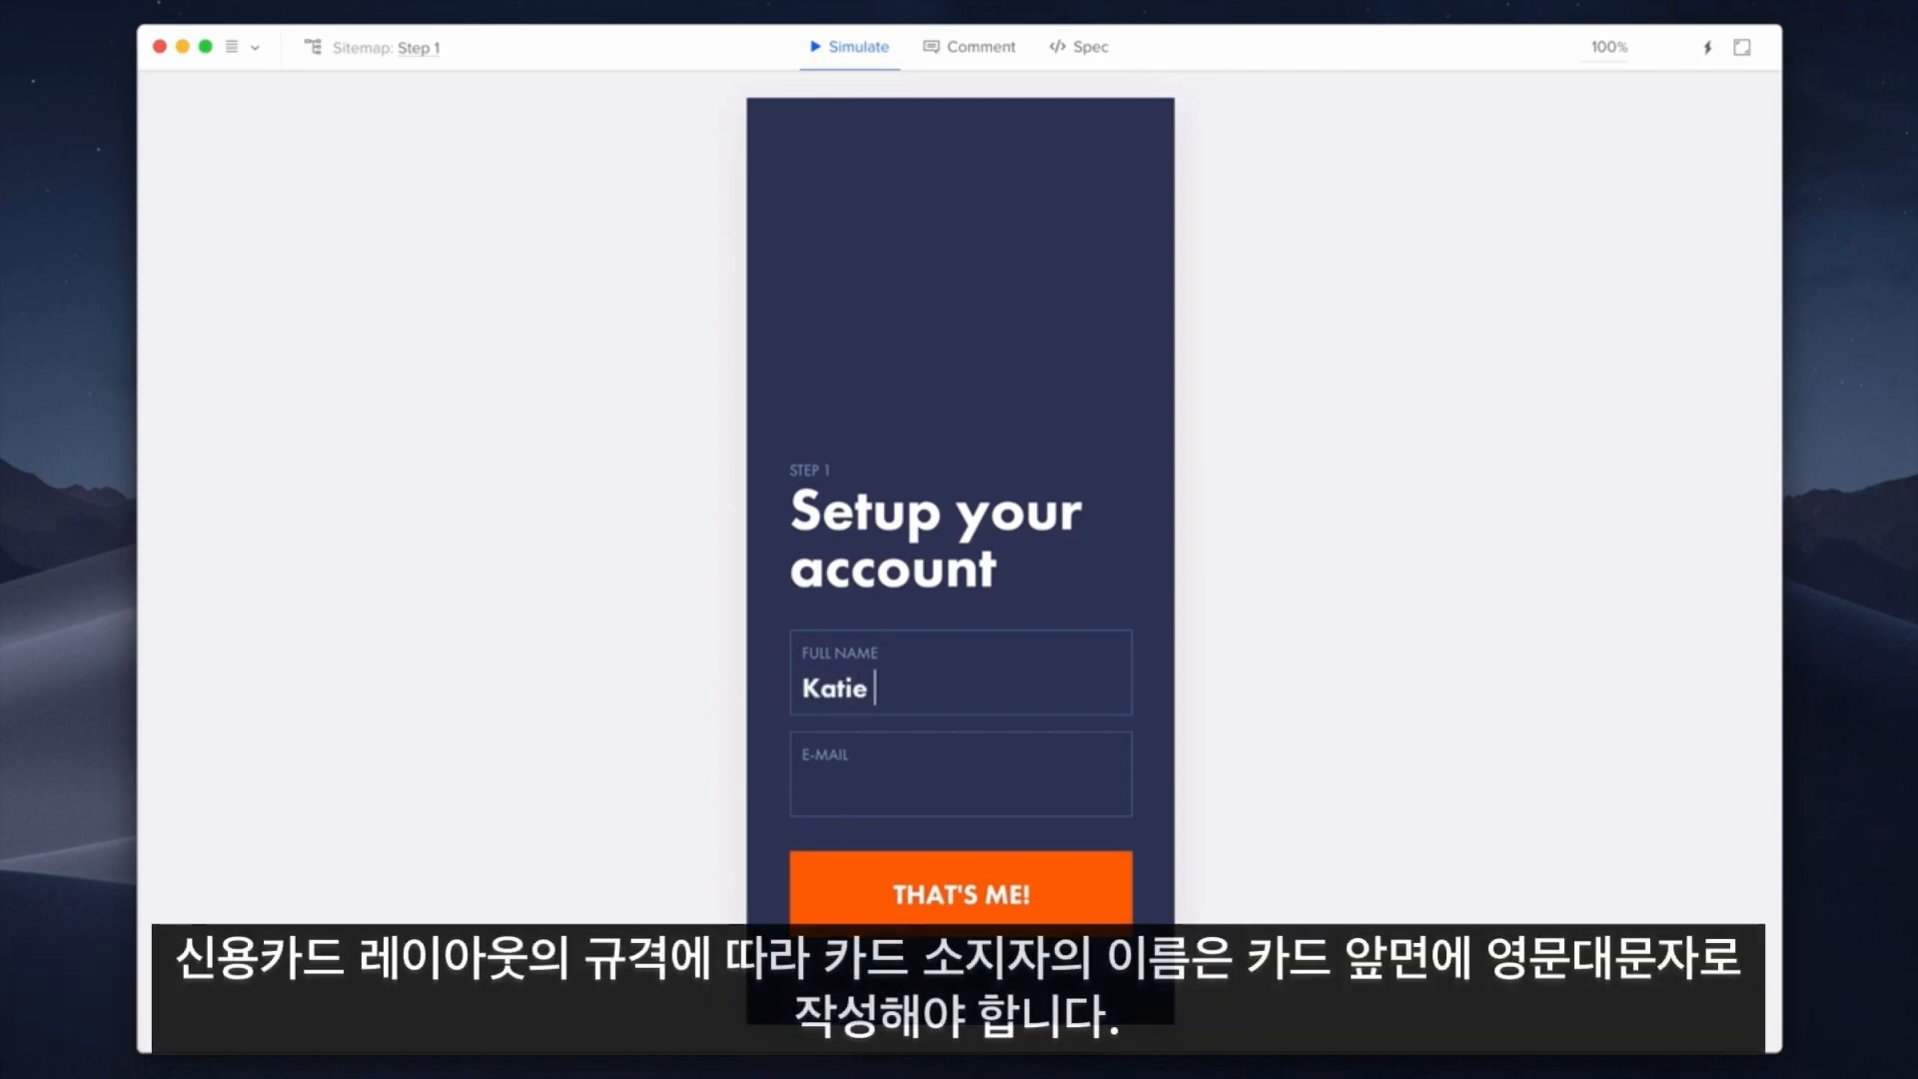
In the preview, enter a sample full name and e-mail address and submit with THAT'S ME!
left_click(804, 789)
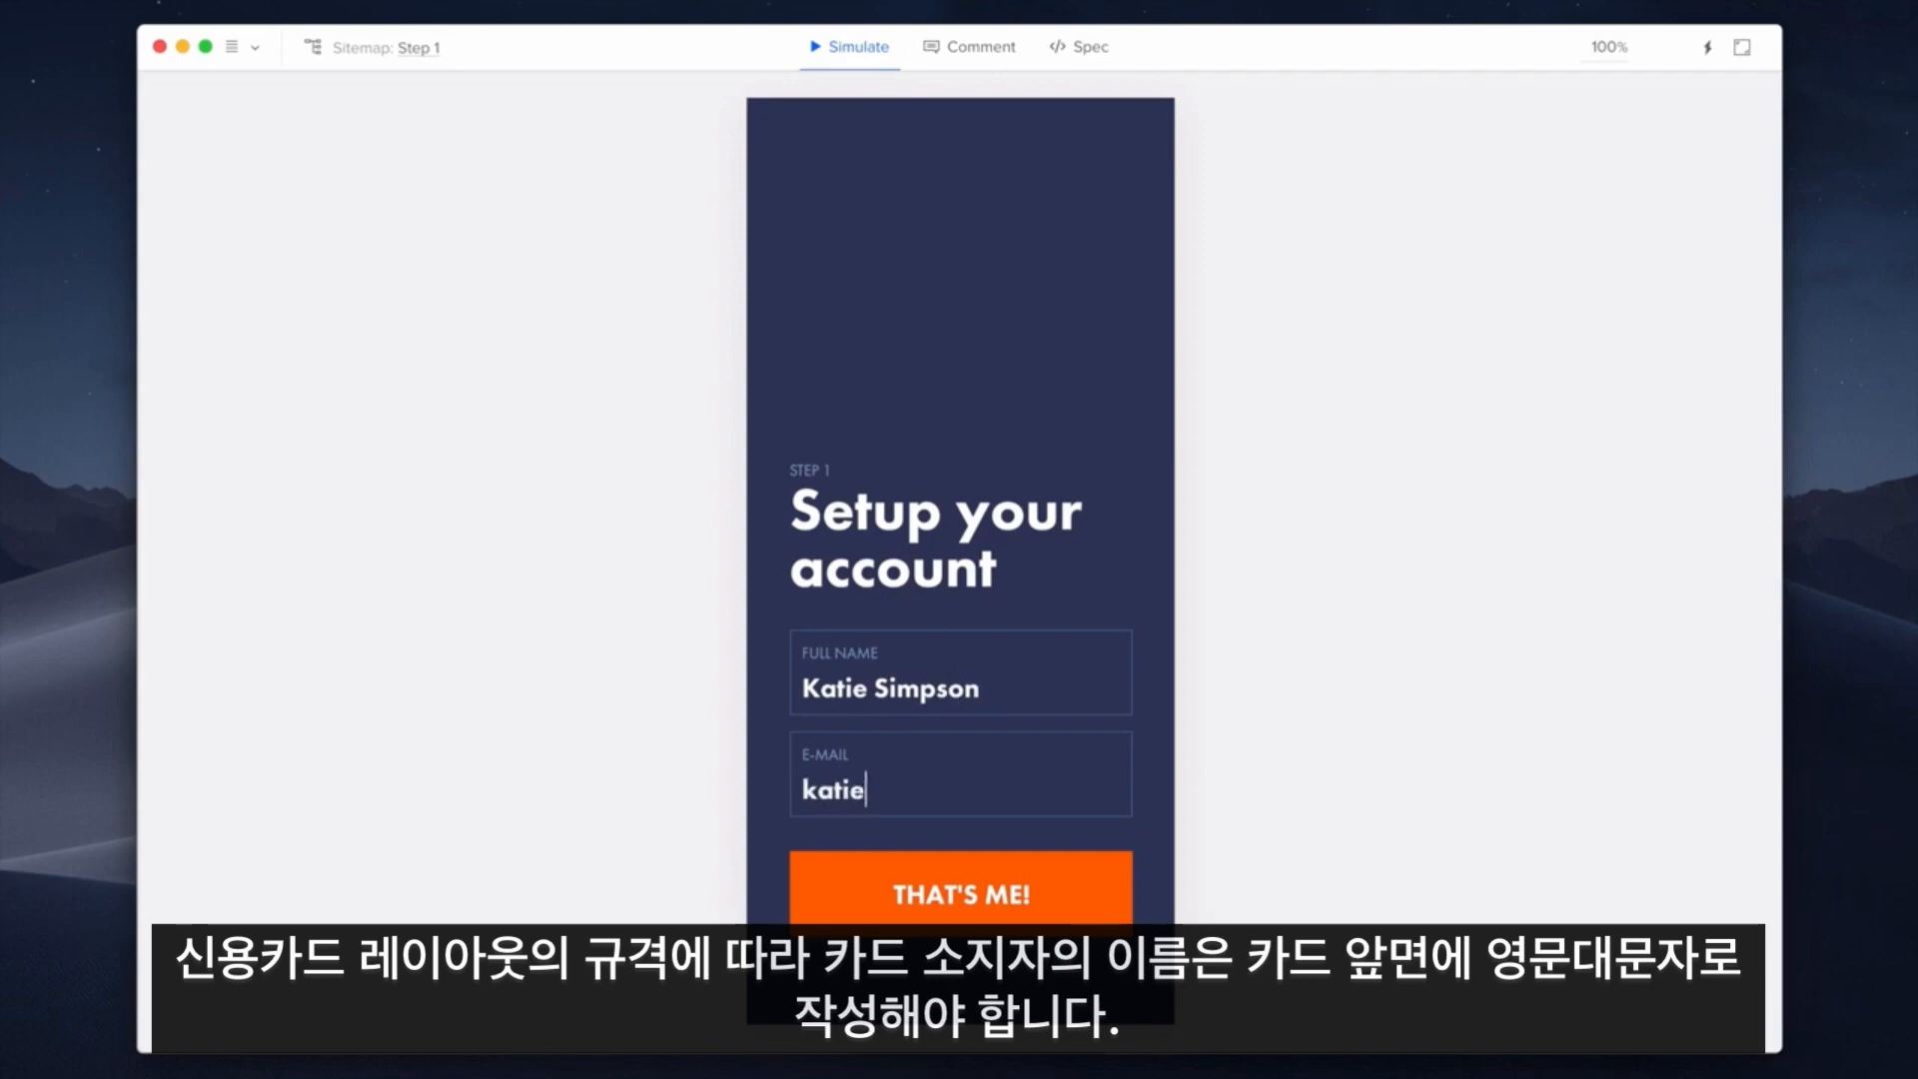
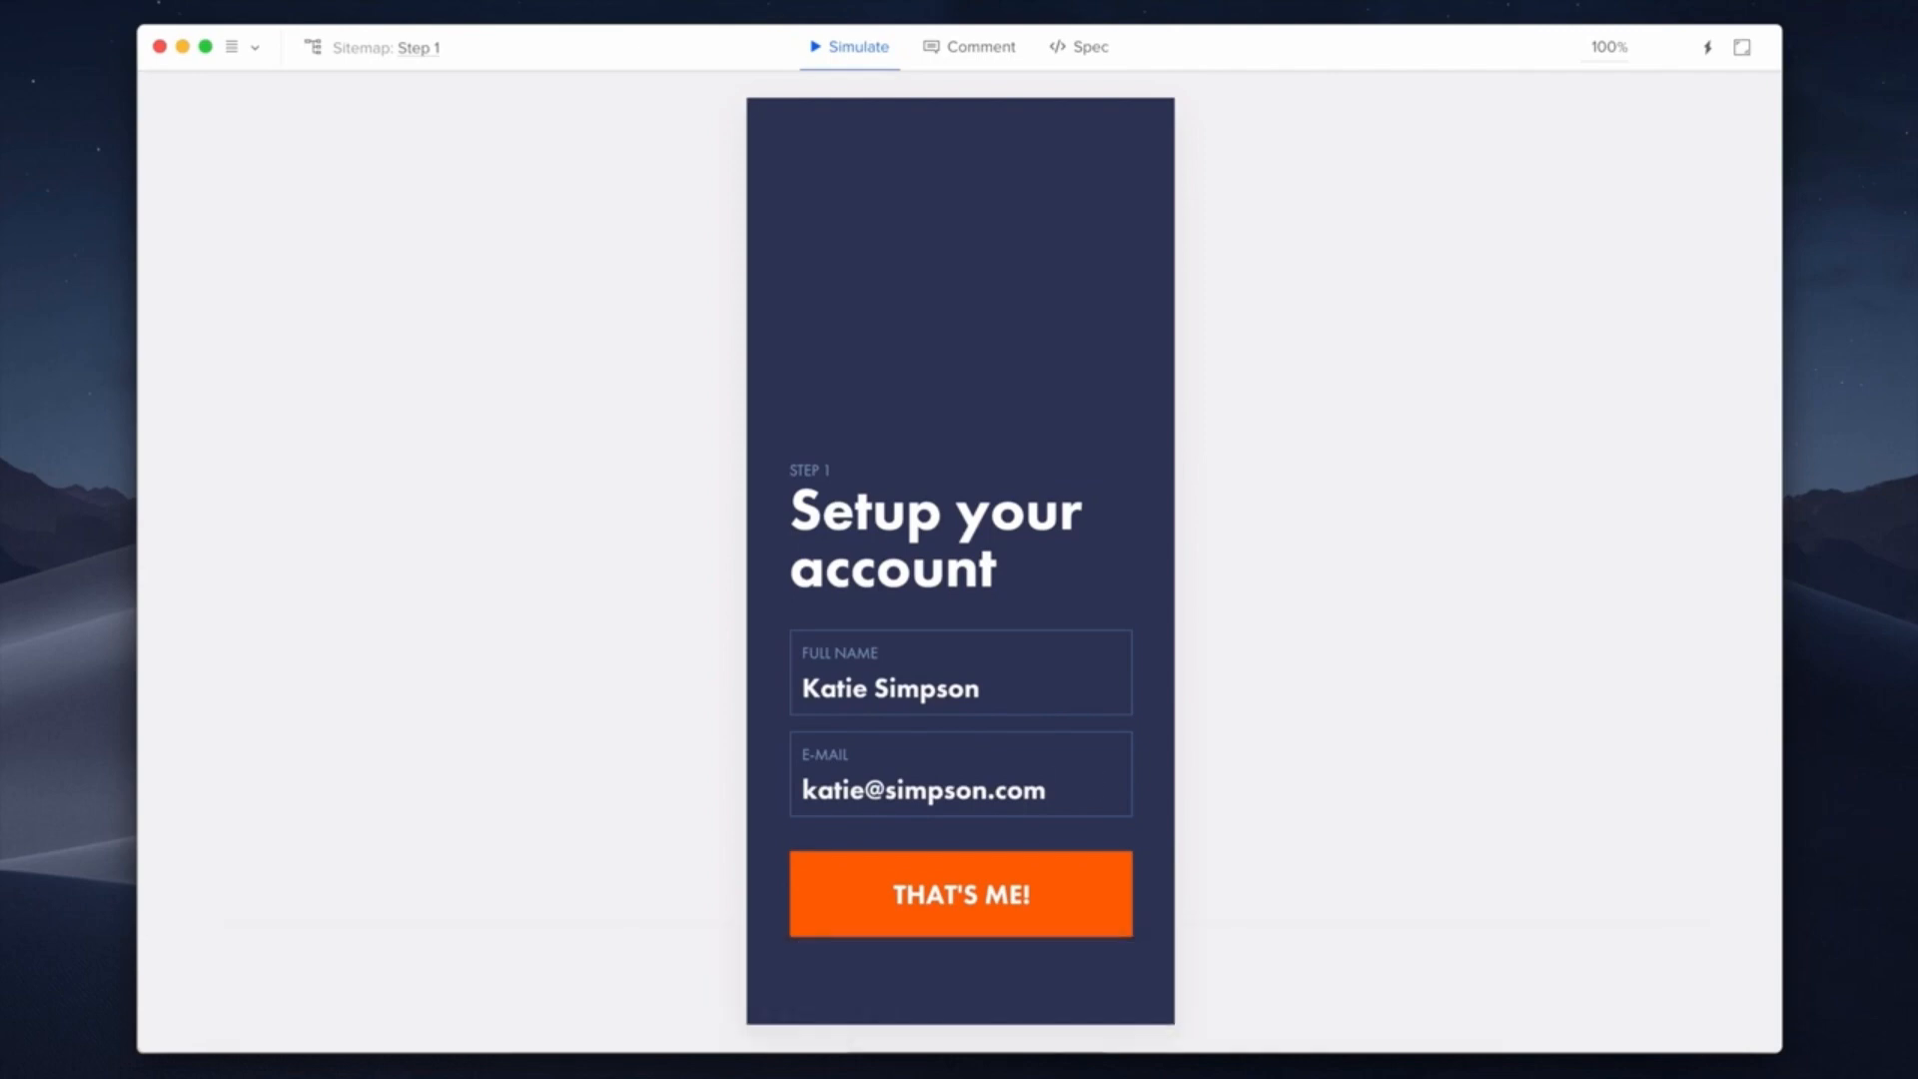
left_click(1095, 886)
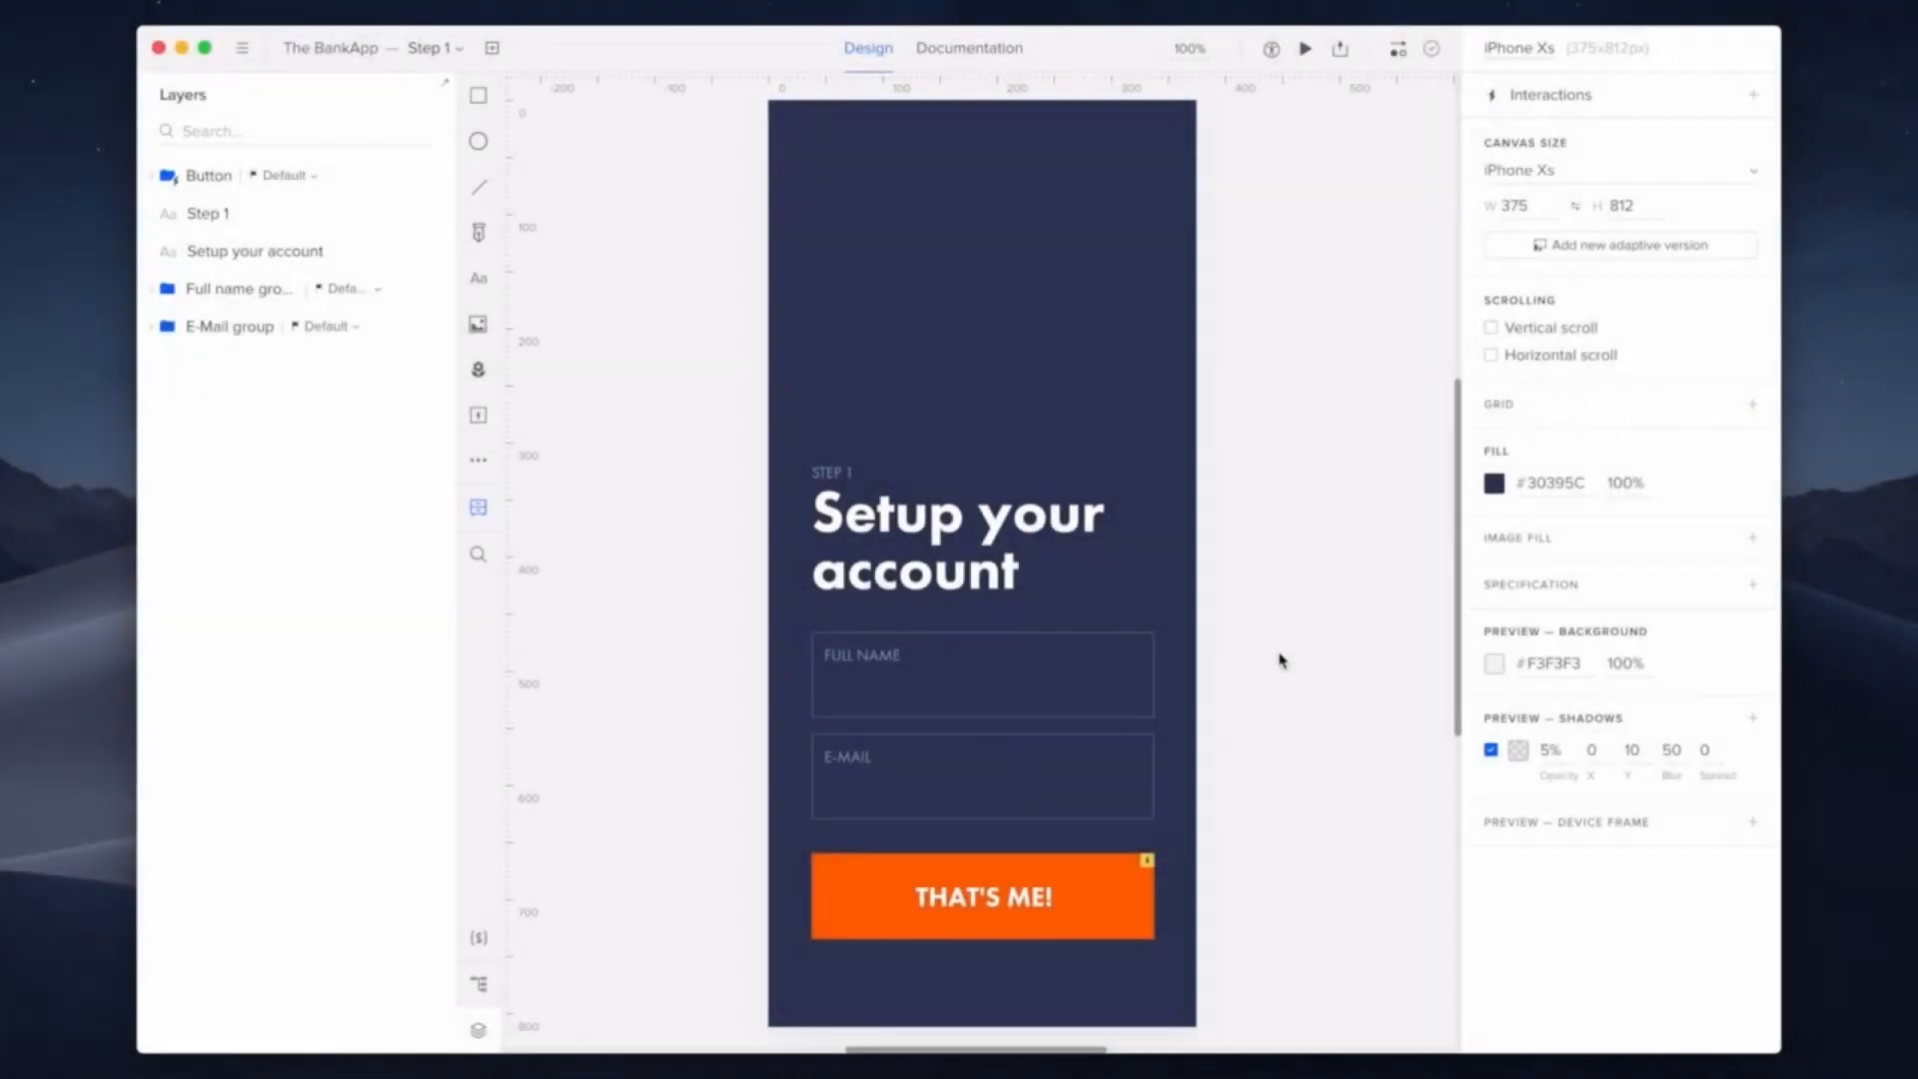
Create a new prototype variable called Name
left_click(490, 943)
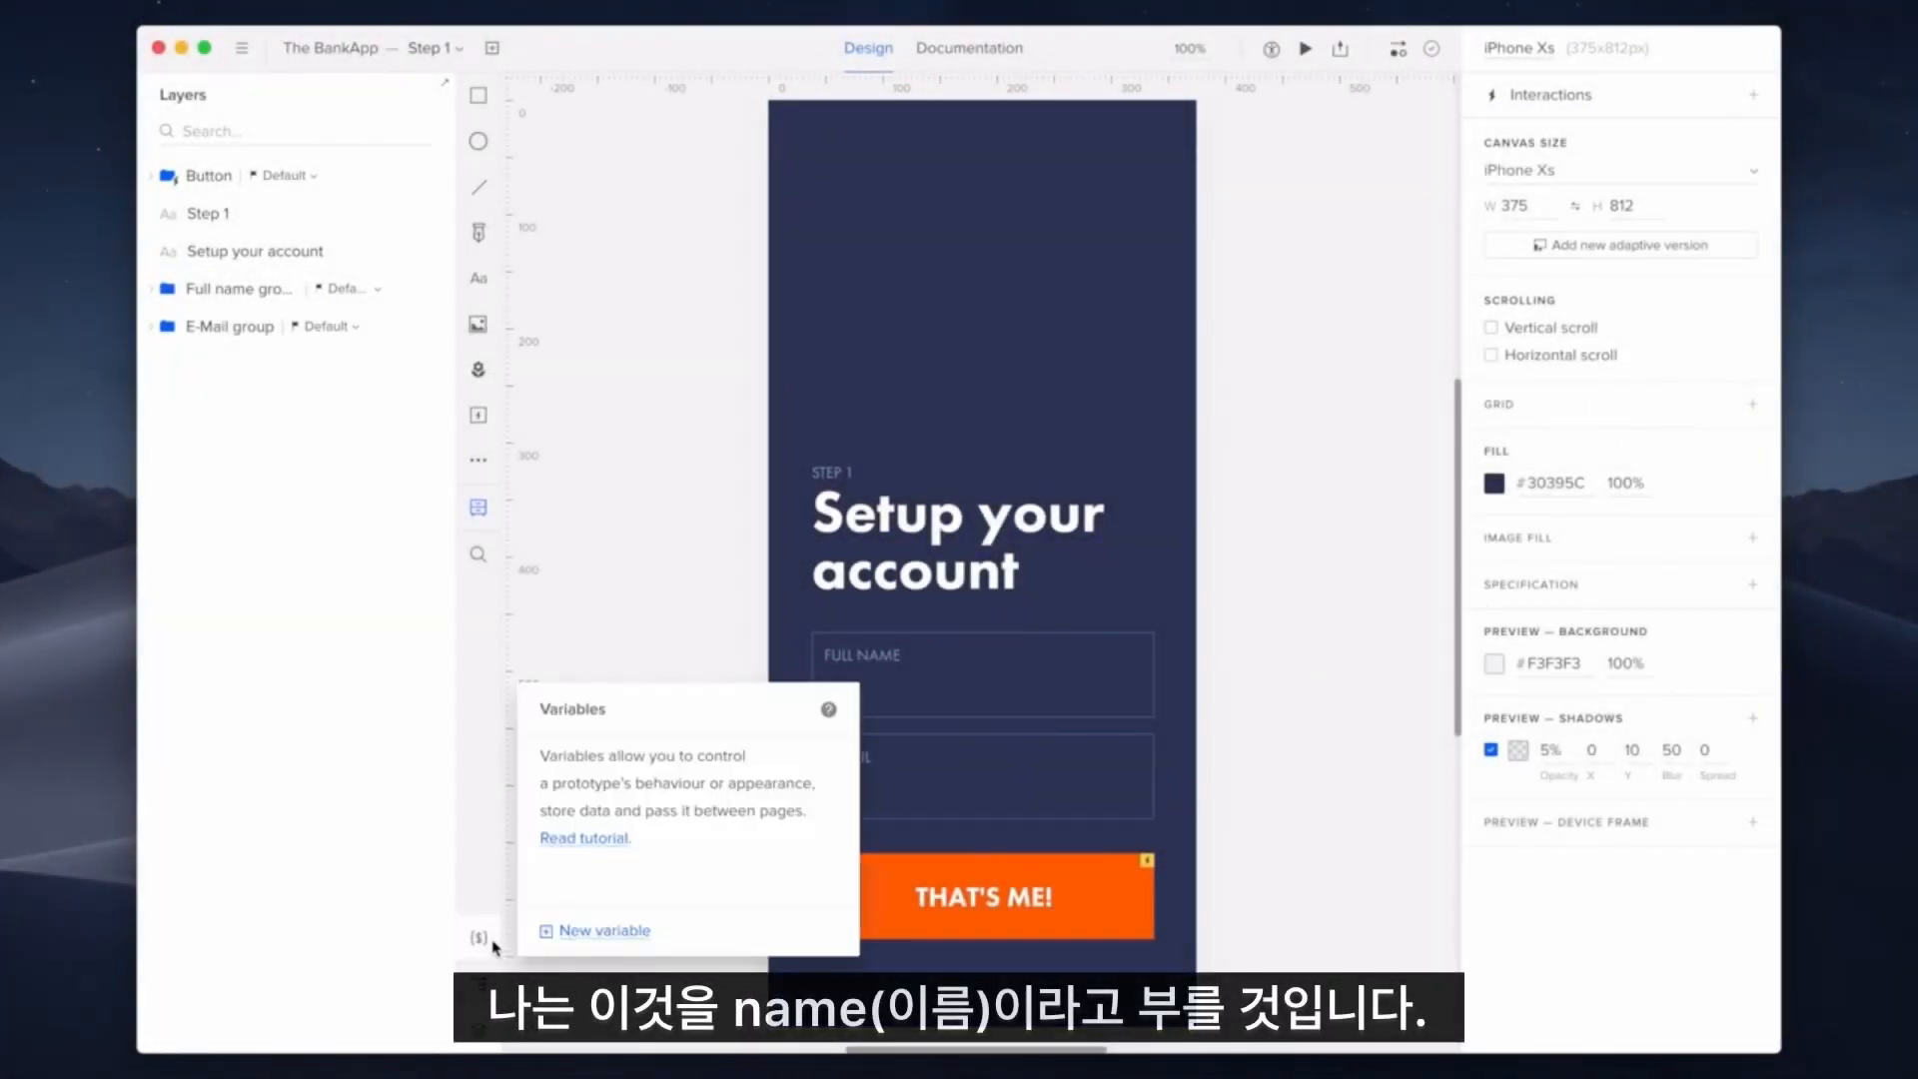
left_click(603, 933)
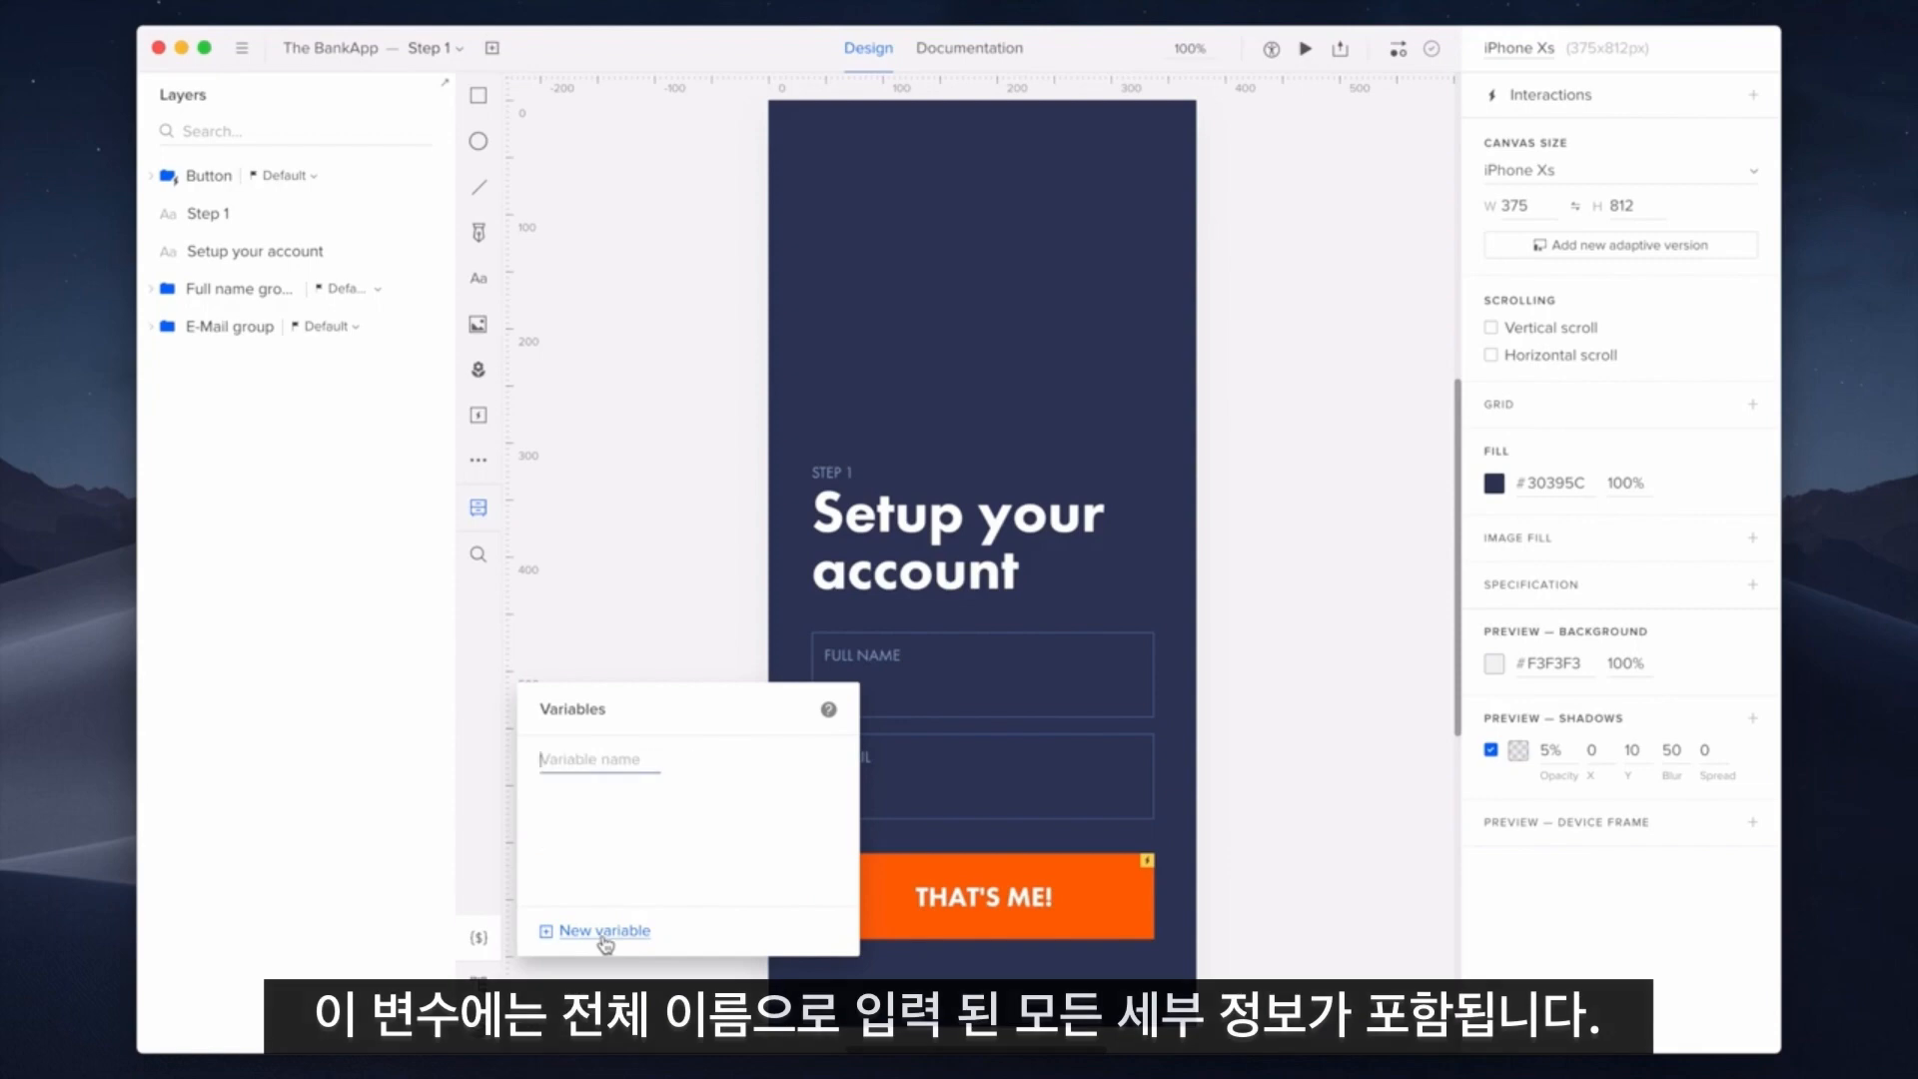
type("Name")
key("Return")
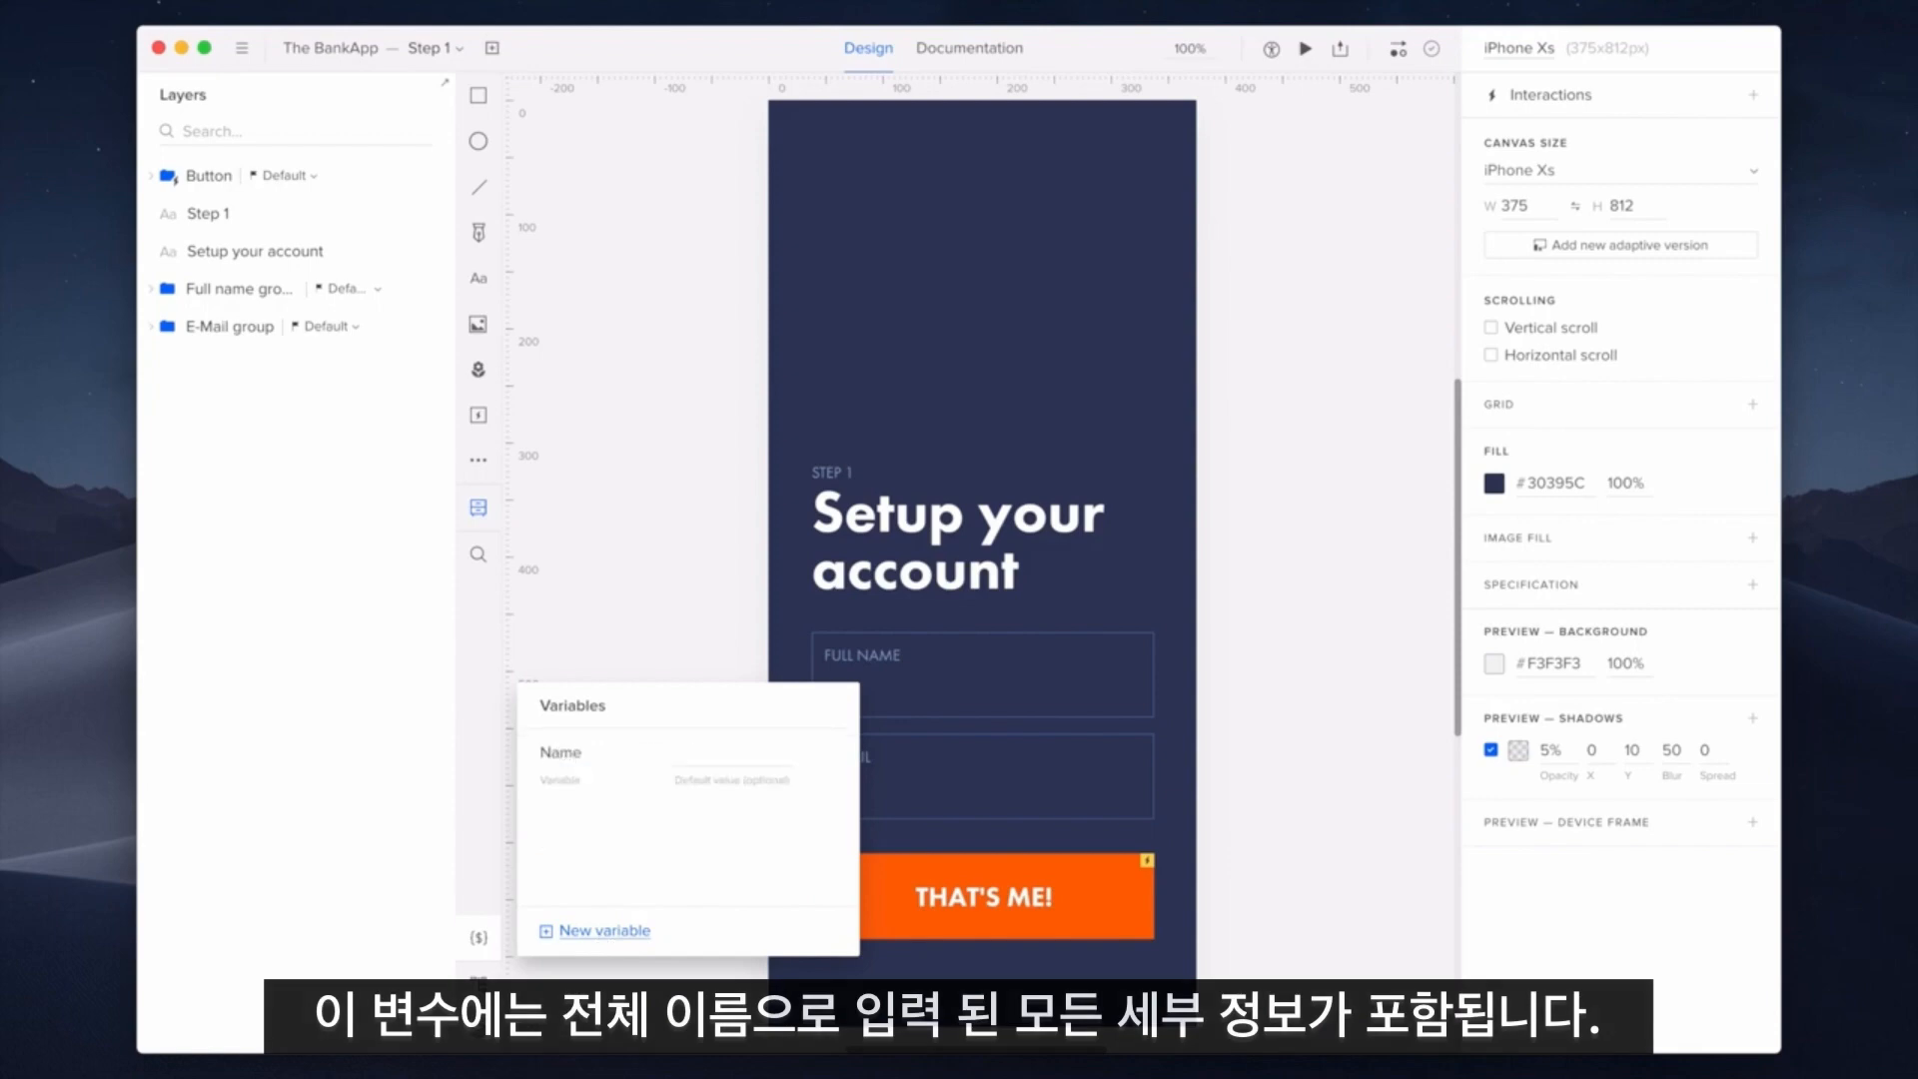
left_click(620, 973)
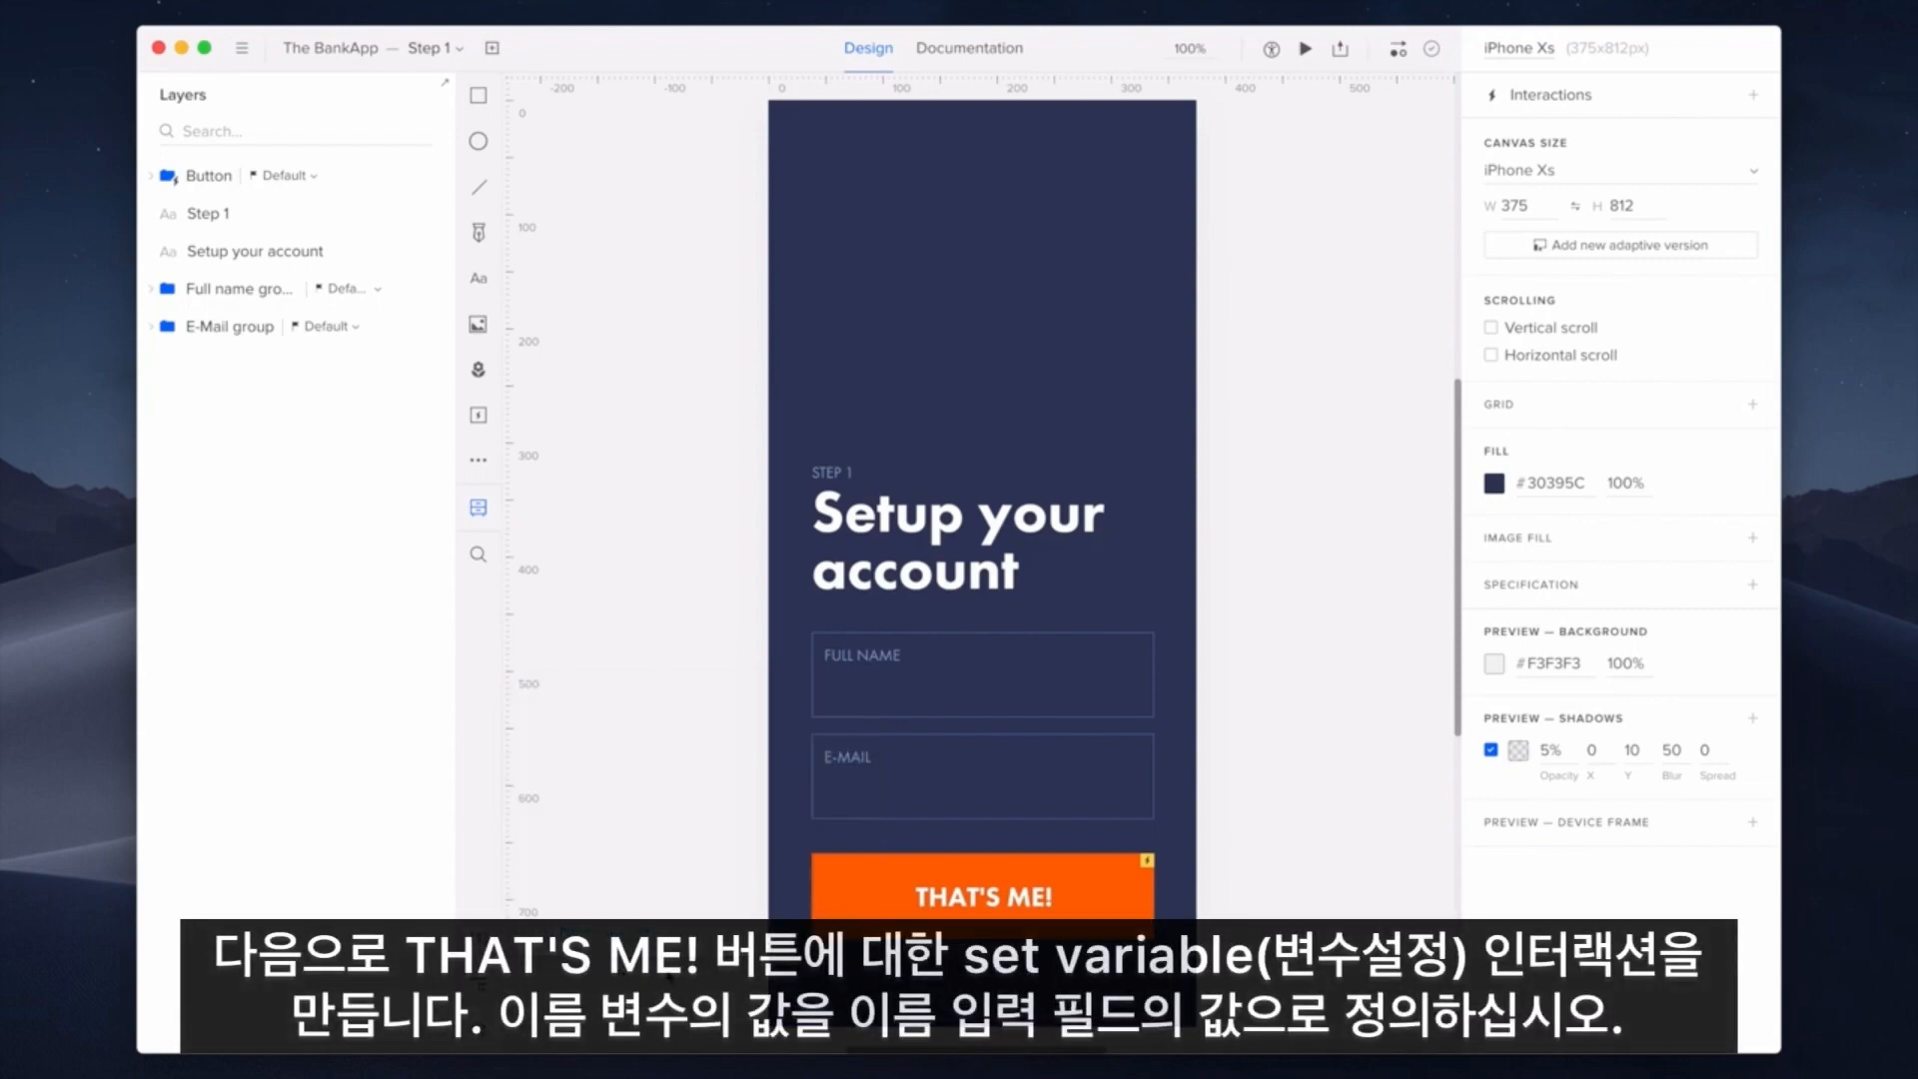
Add a THAT'S ME! interaction setting variable Name to the Full name Input's content
left_click(1092, 913)
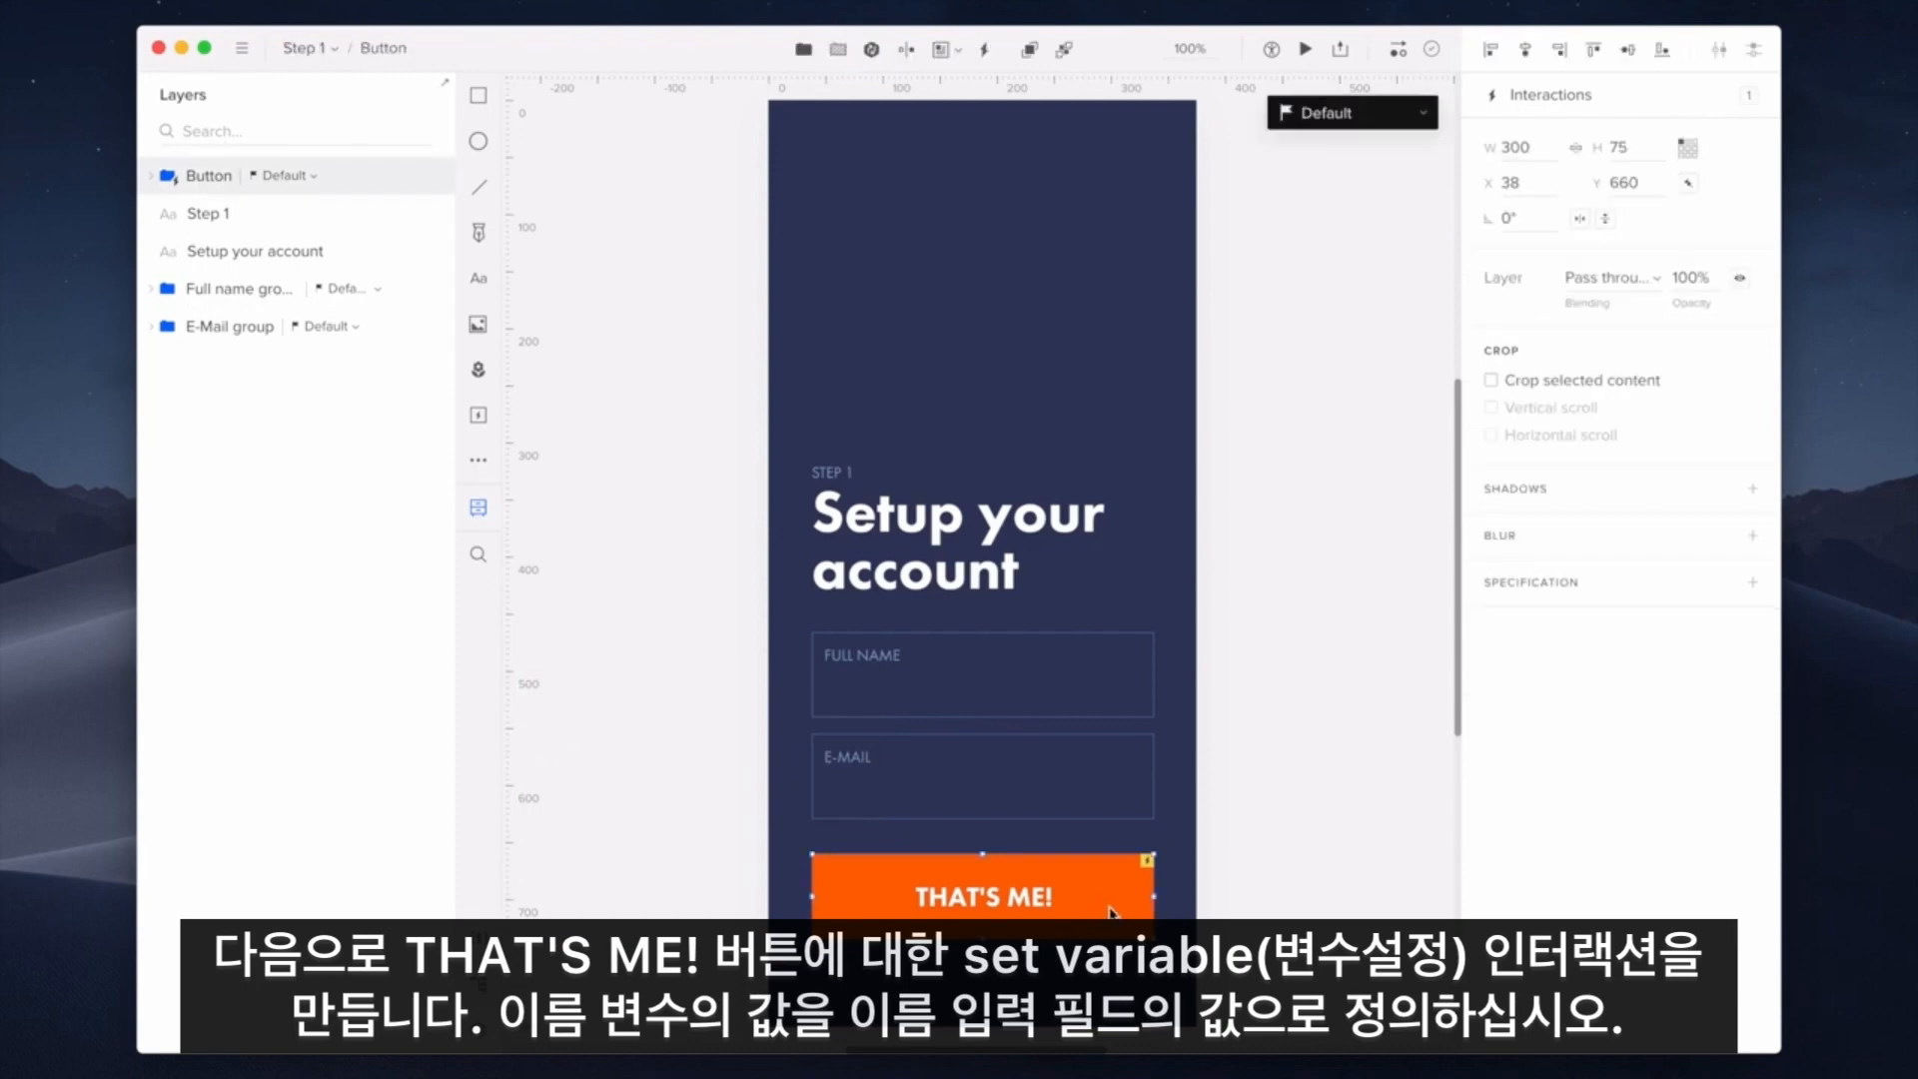
left_click(1657, 111)
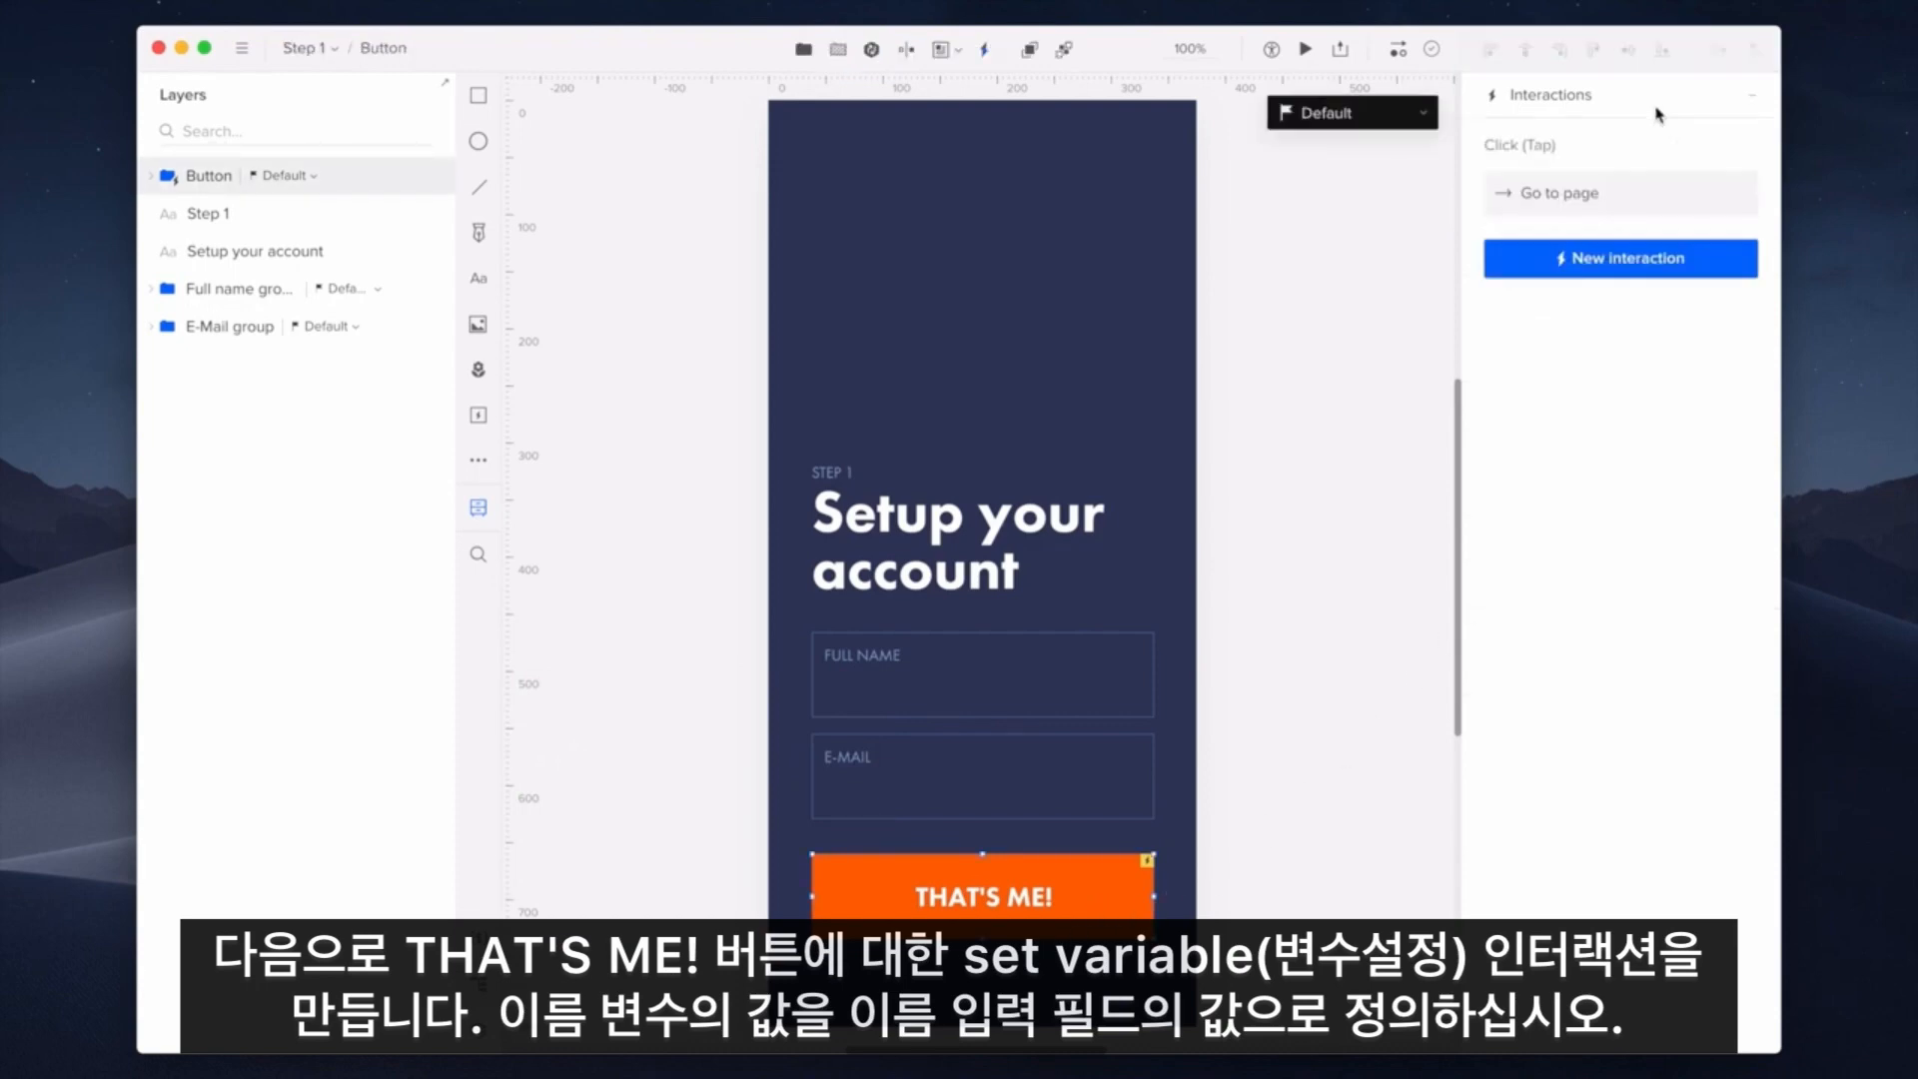
left_click(1698, 256)
left_click(1603, 381)
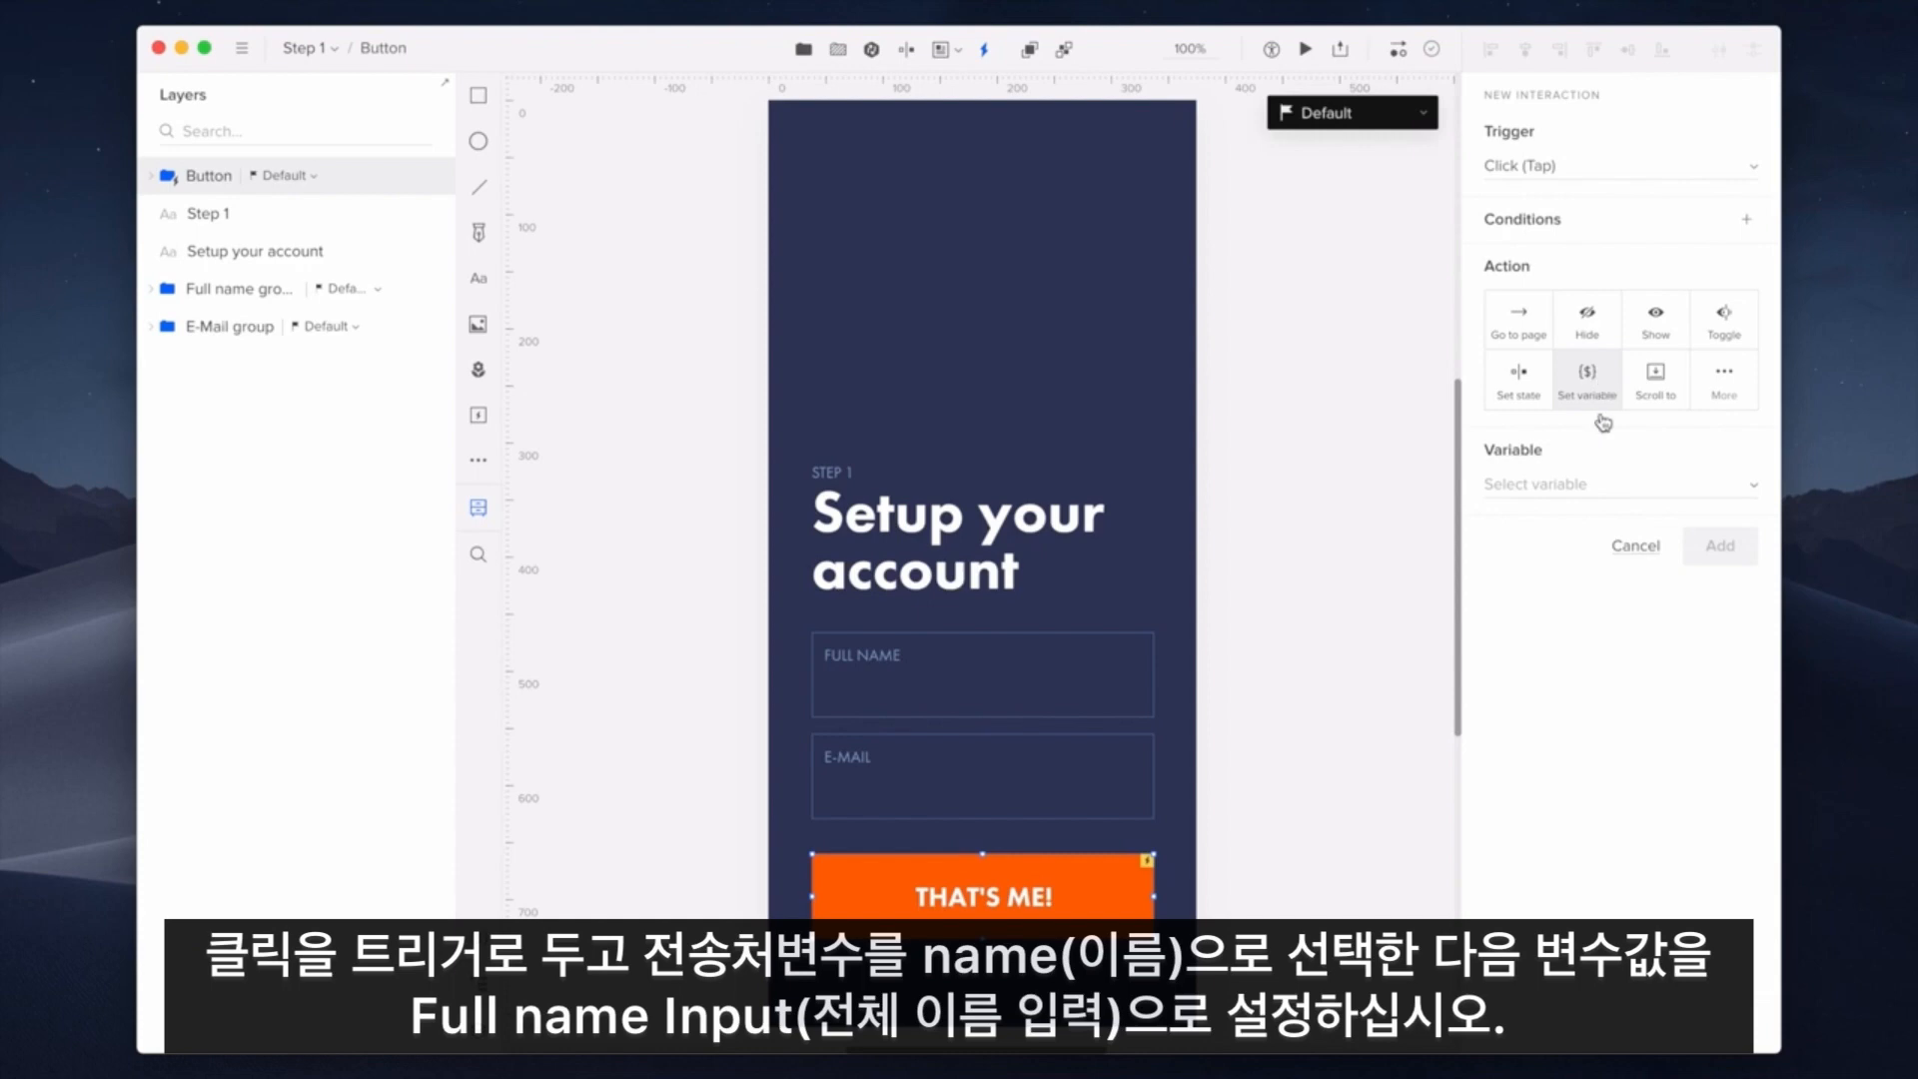
left_click(1602, 486)
left_click(1604, 490)
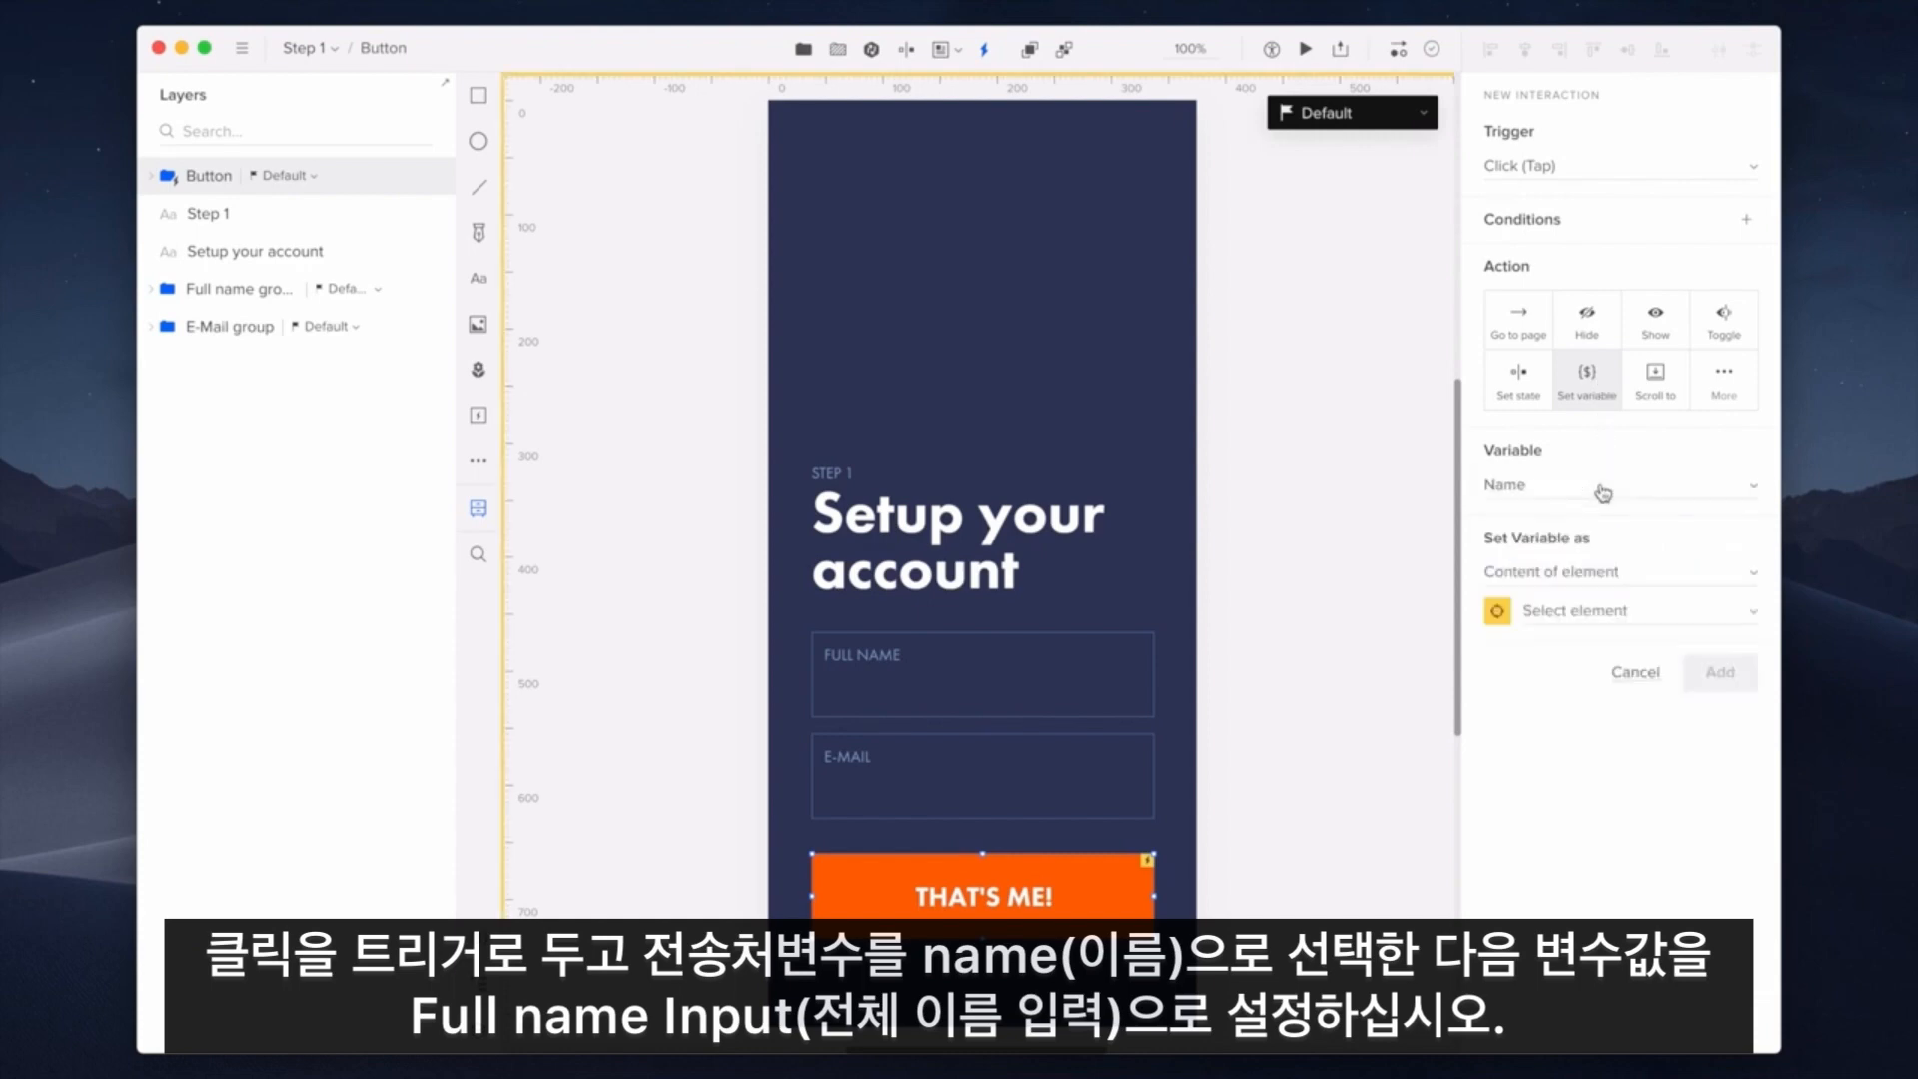
left_click(1626, 611)
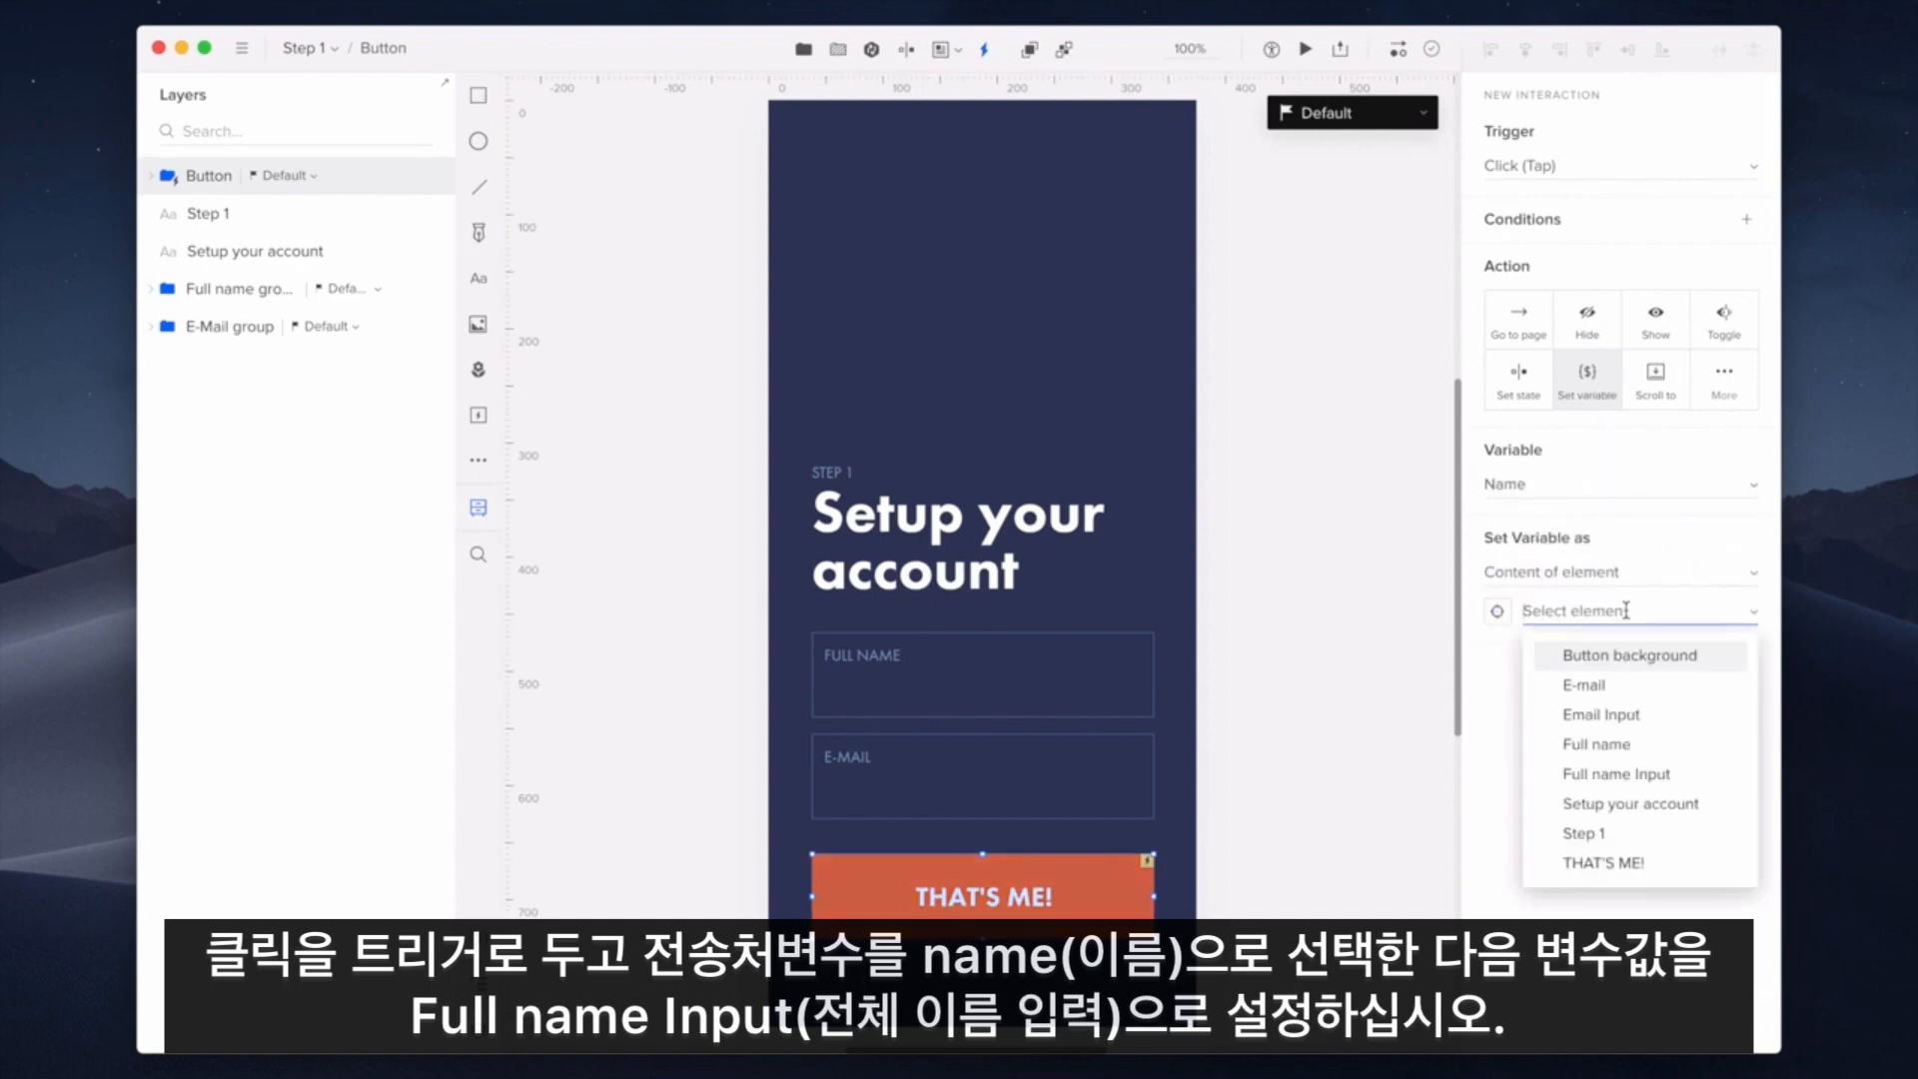
left_click(1684, 775)
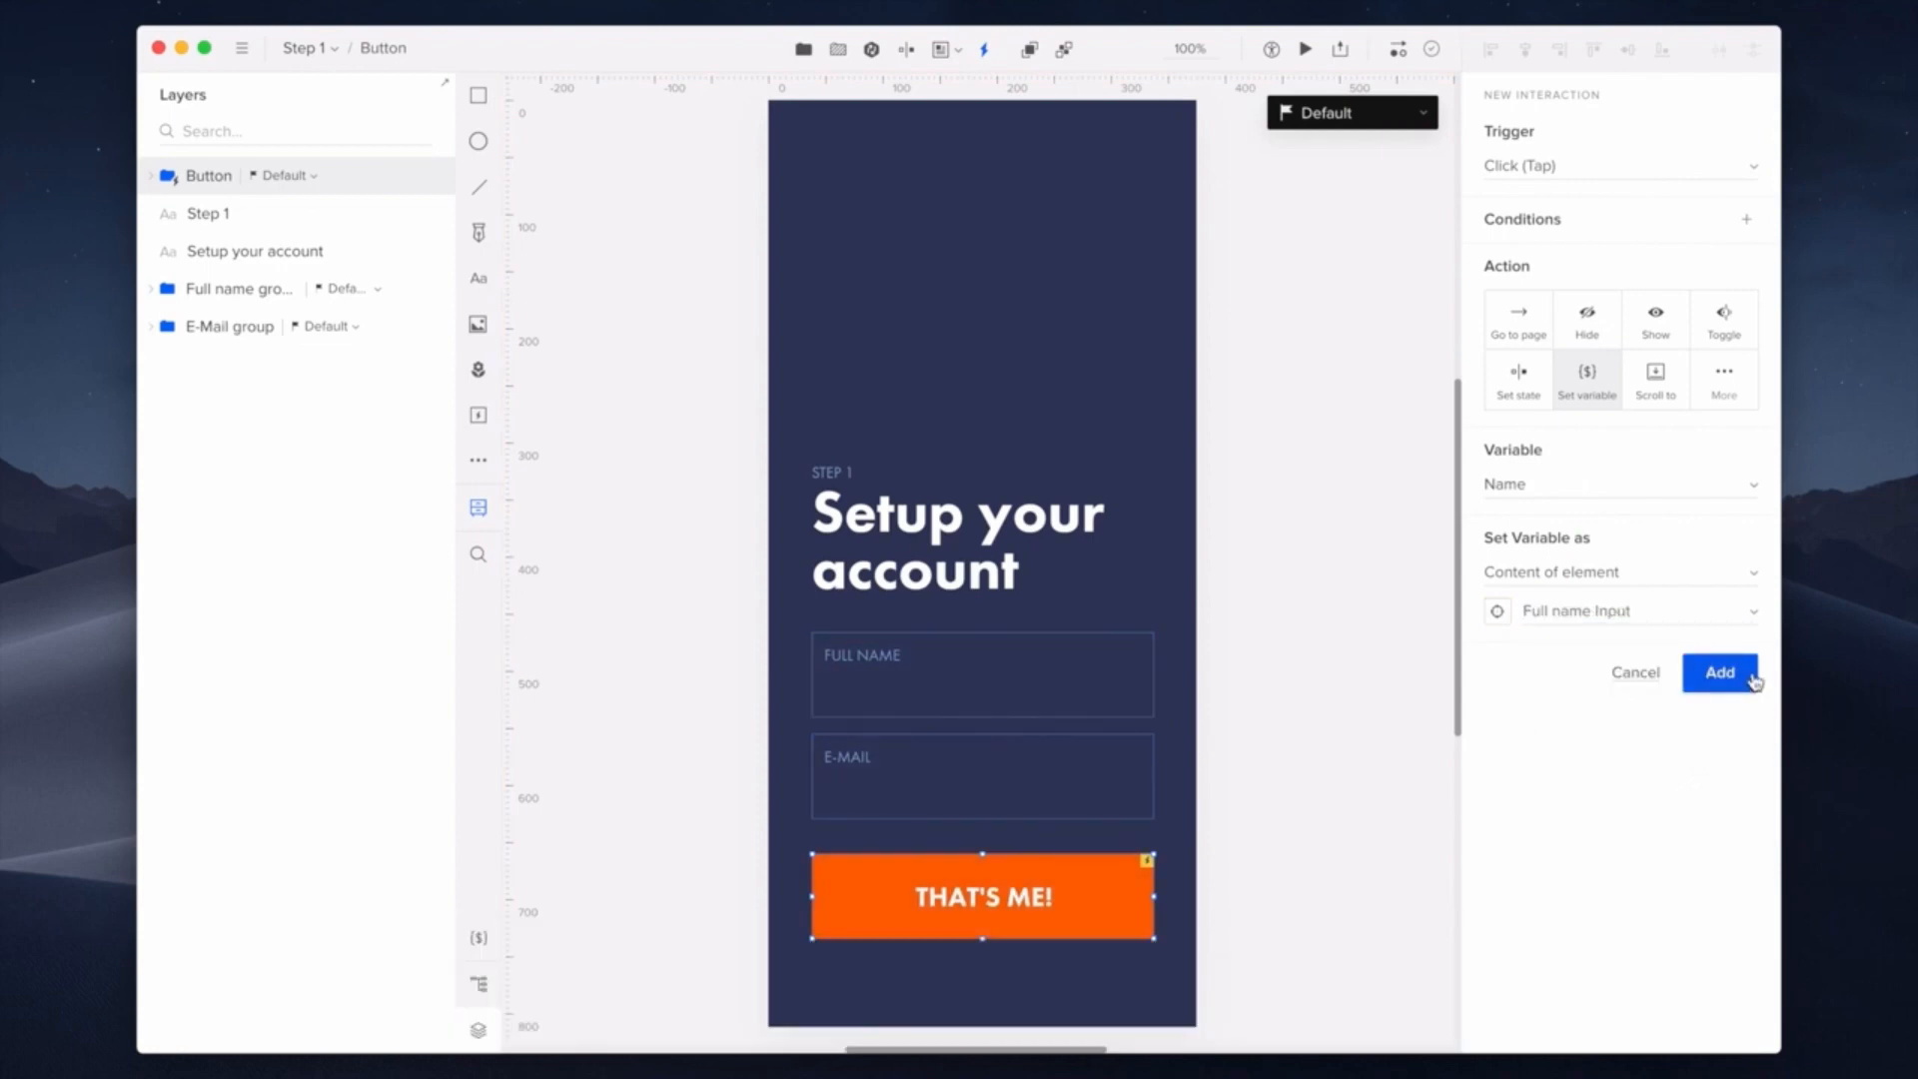
left_click(1720, 673)
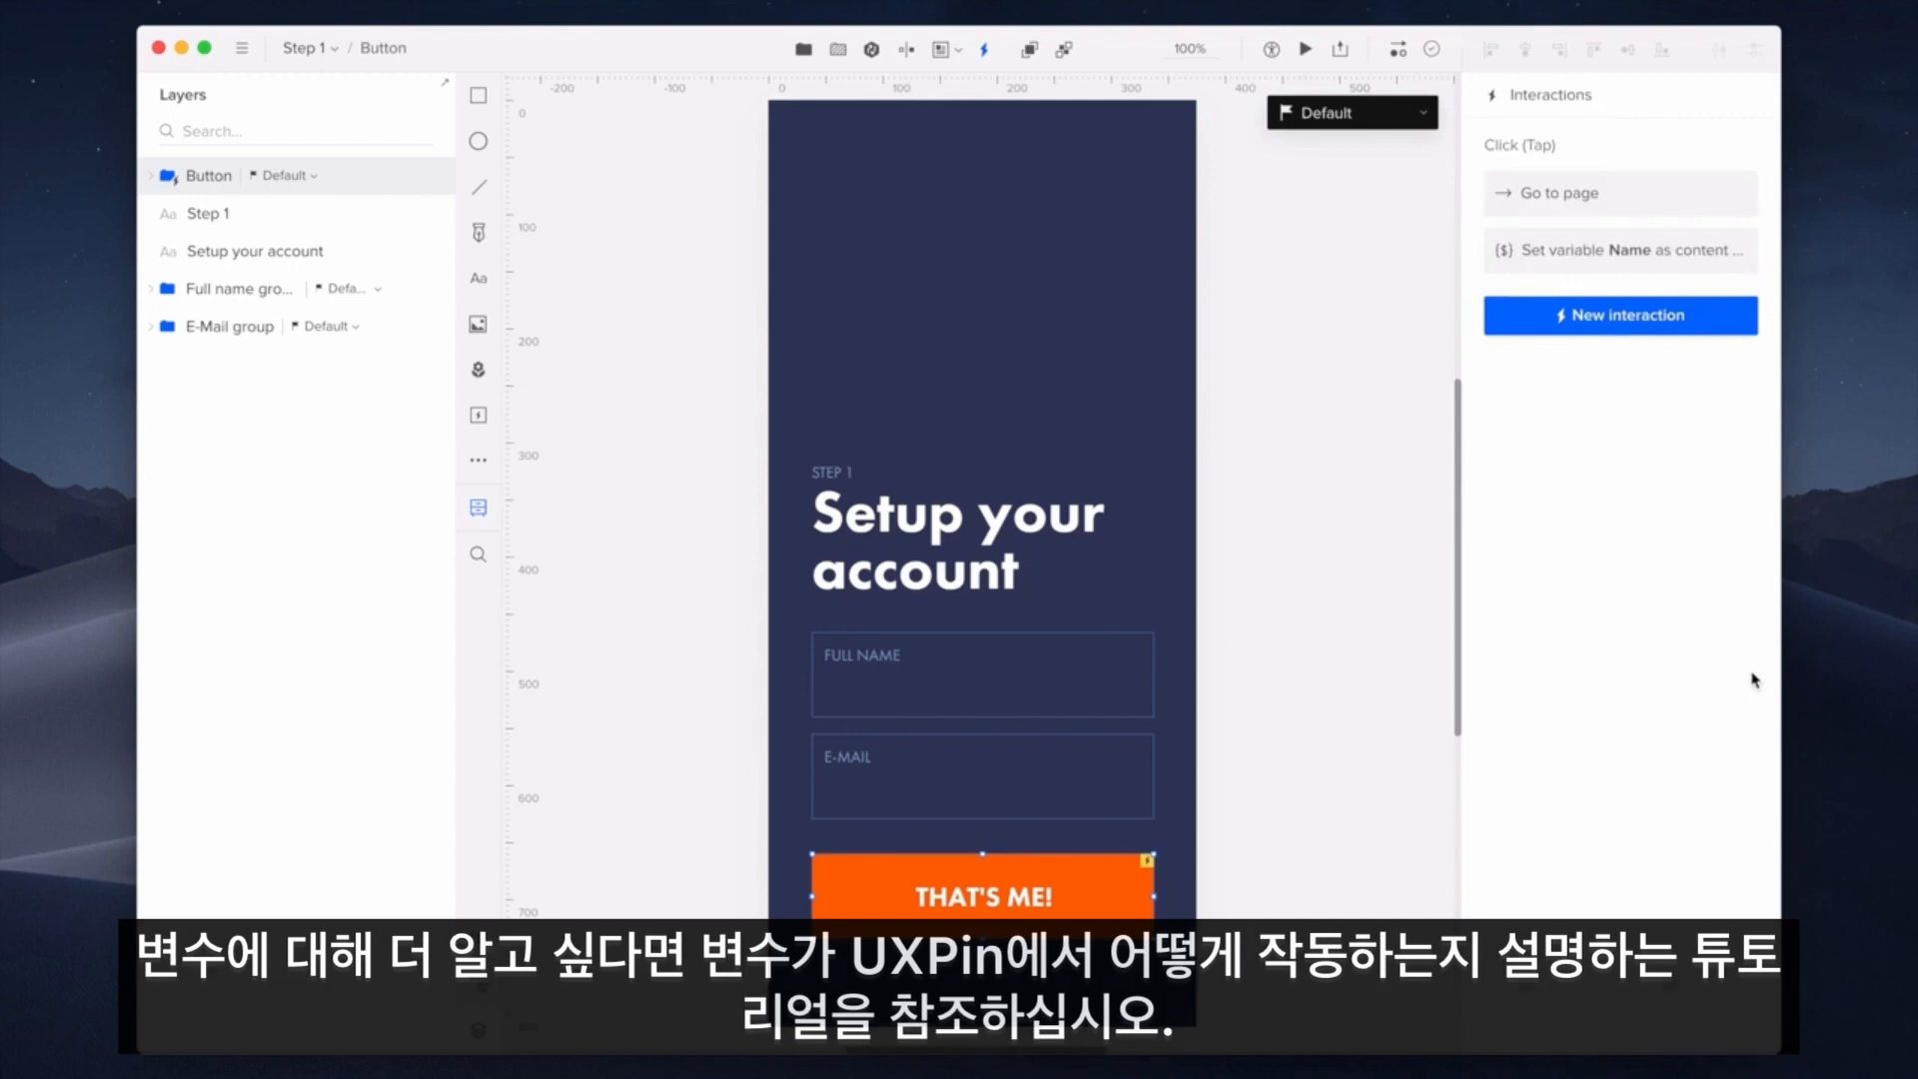
Switch the editor to the Step 2 page
left_click(329, 49)
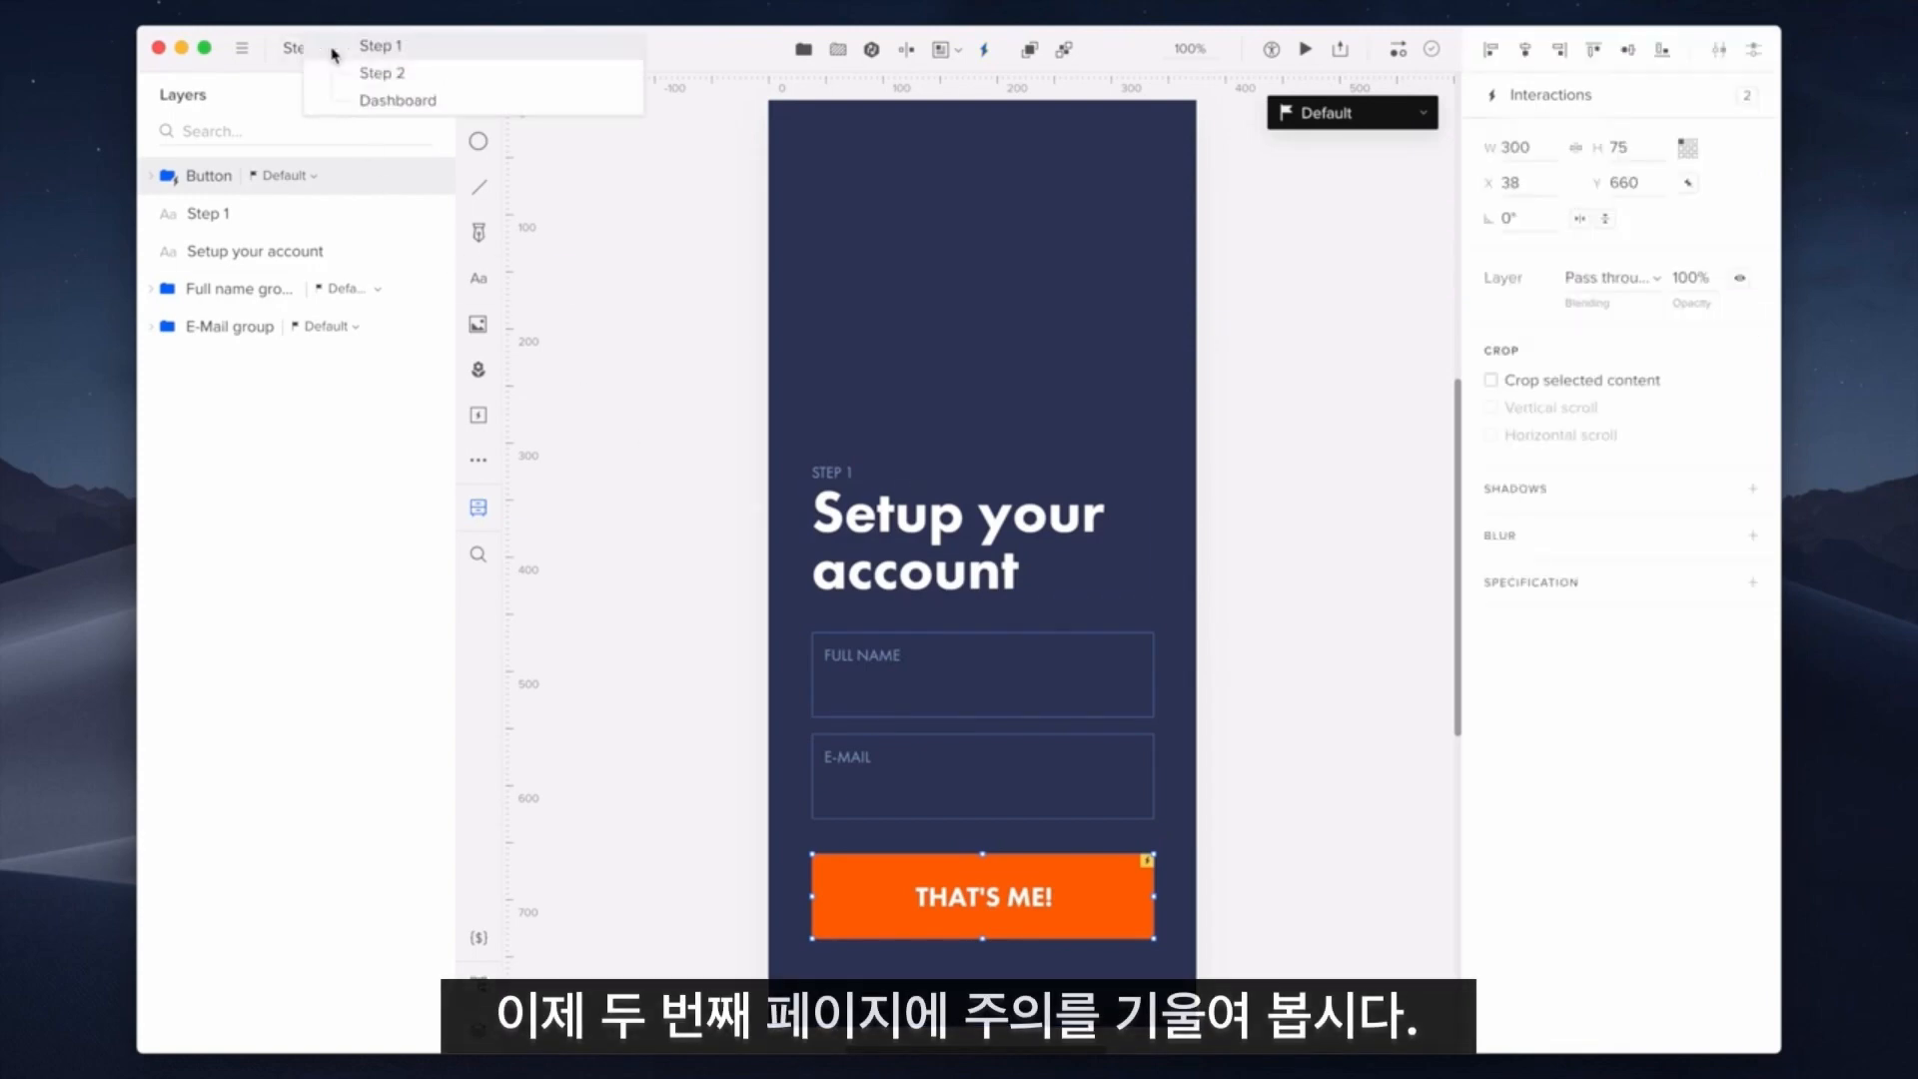
left_click(427, 73)
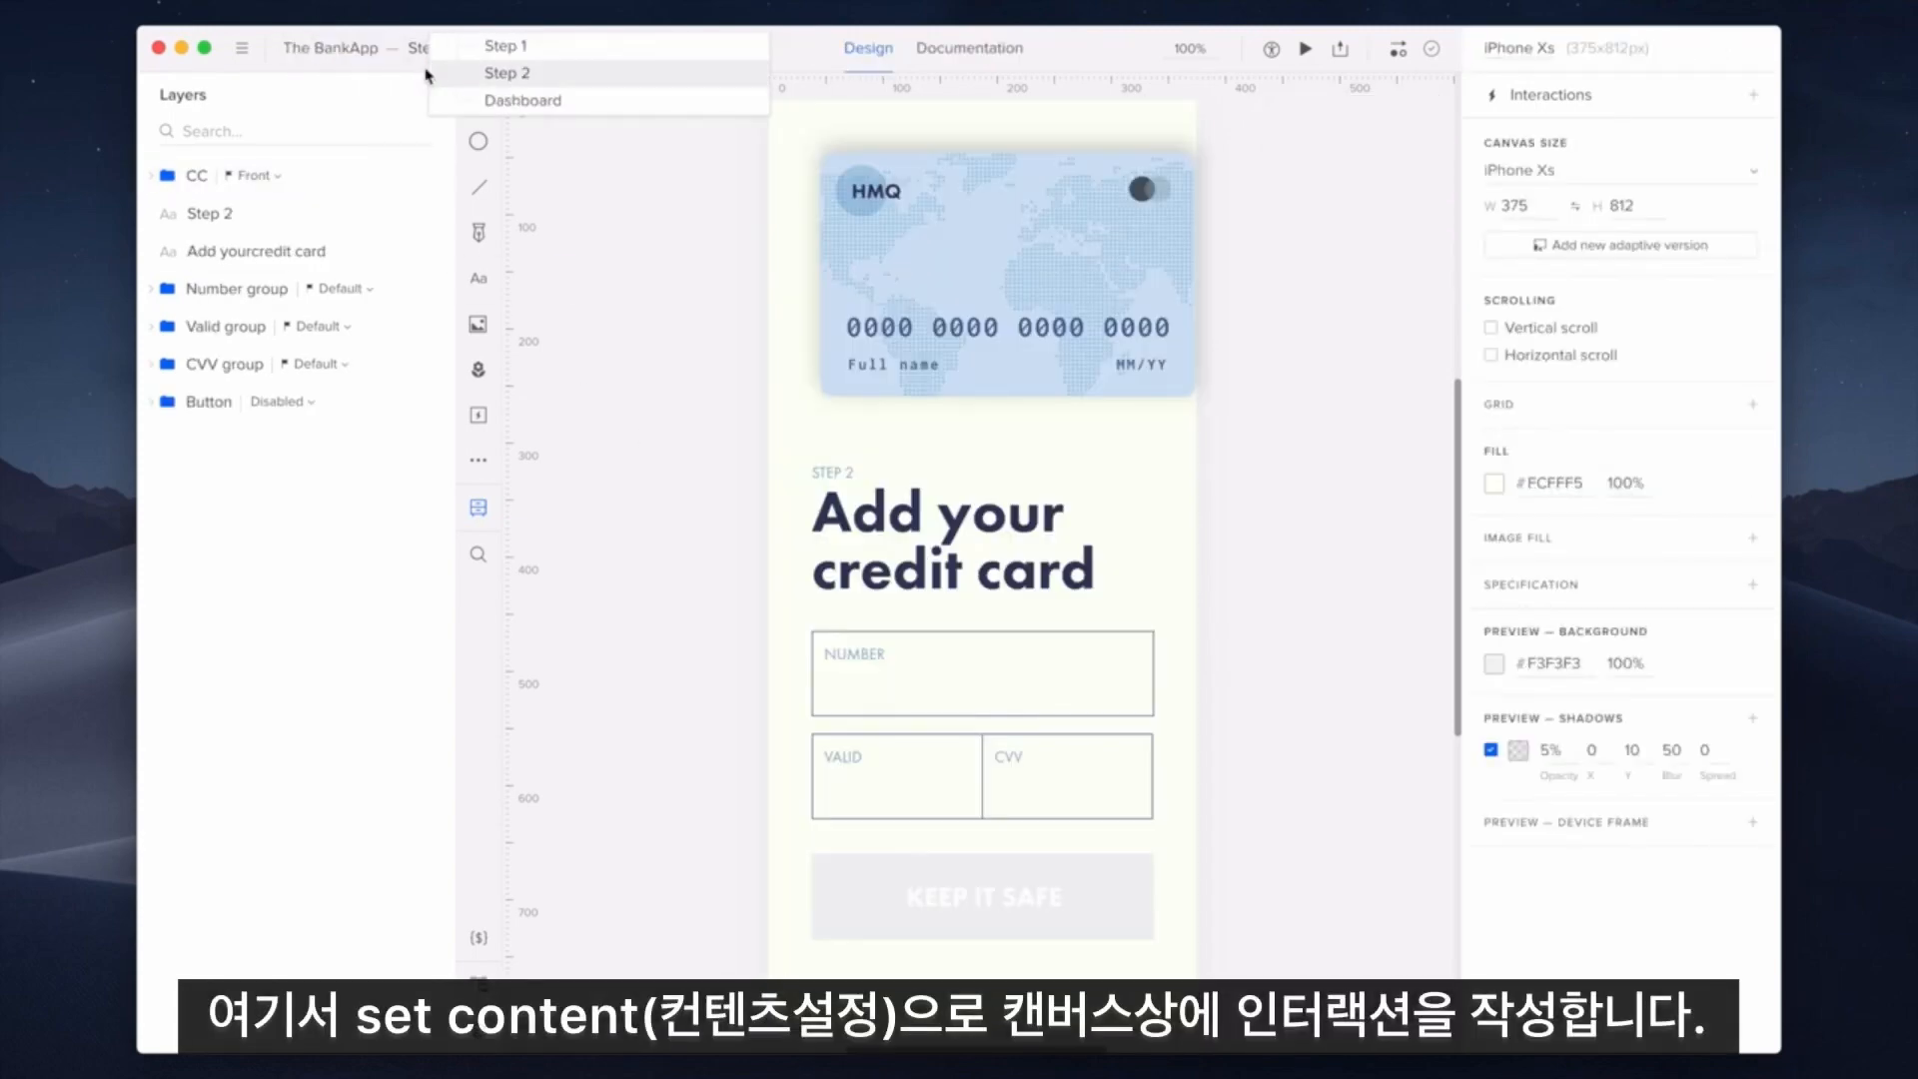
left_click(754, 432)
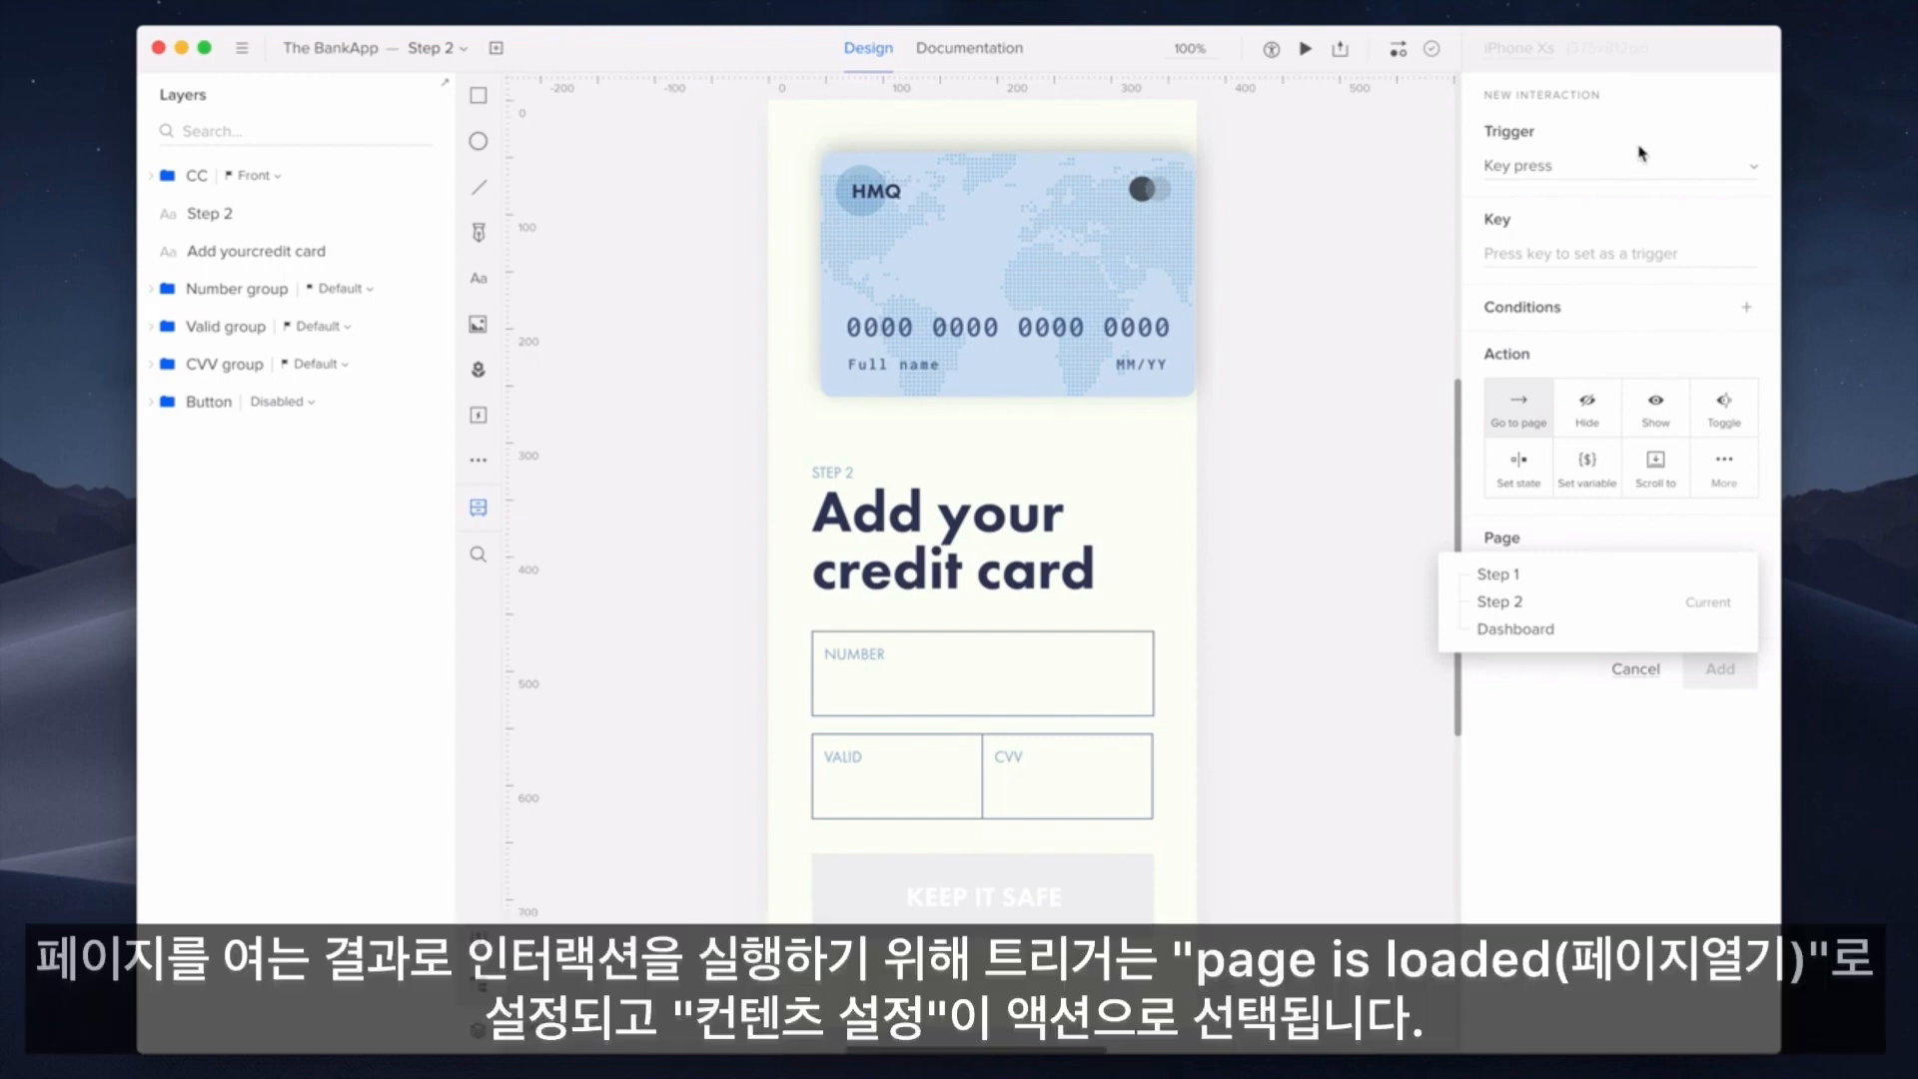
Add a Page is loaded interaction setting Full name front's content from variable Name
left_click(1643, 160)
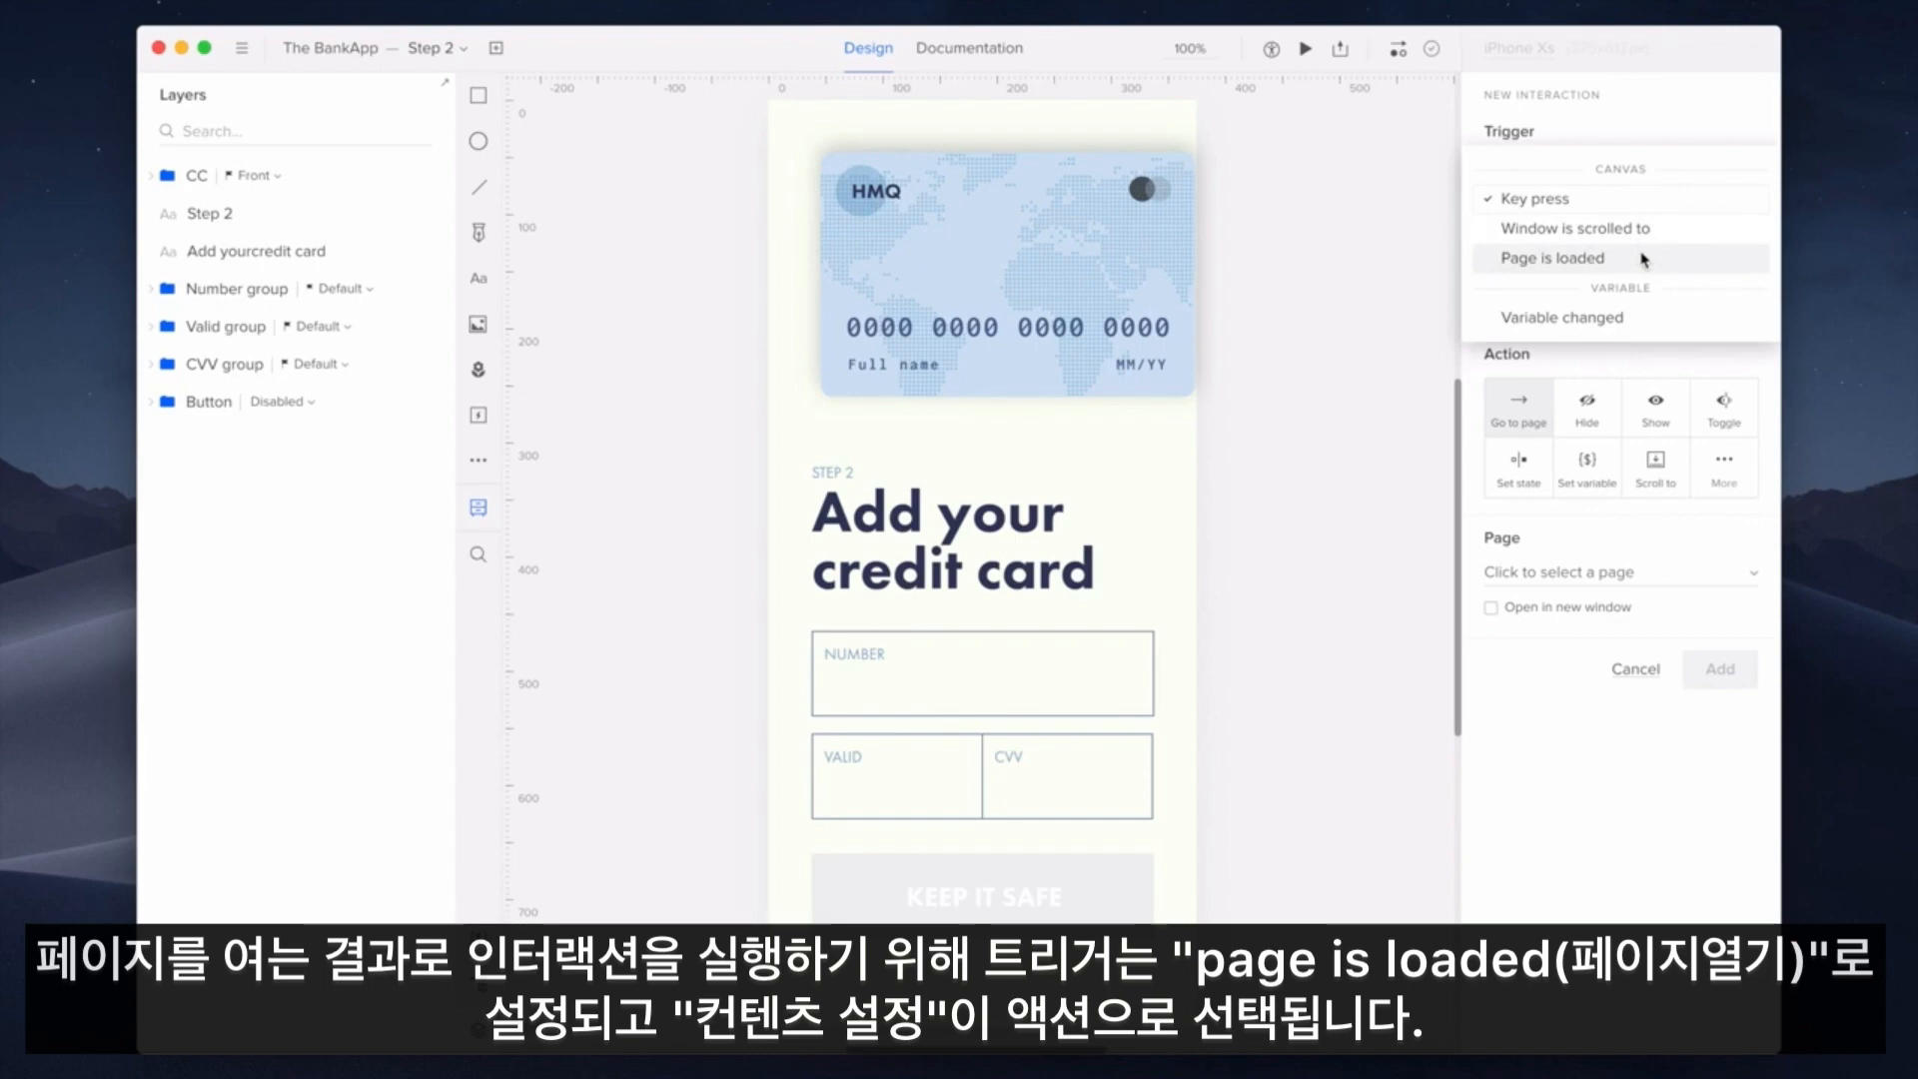
left_click(1643, 259)
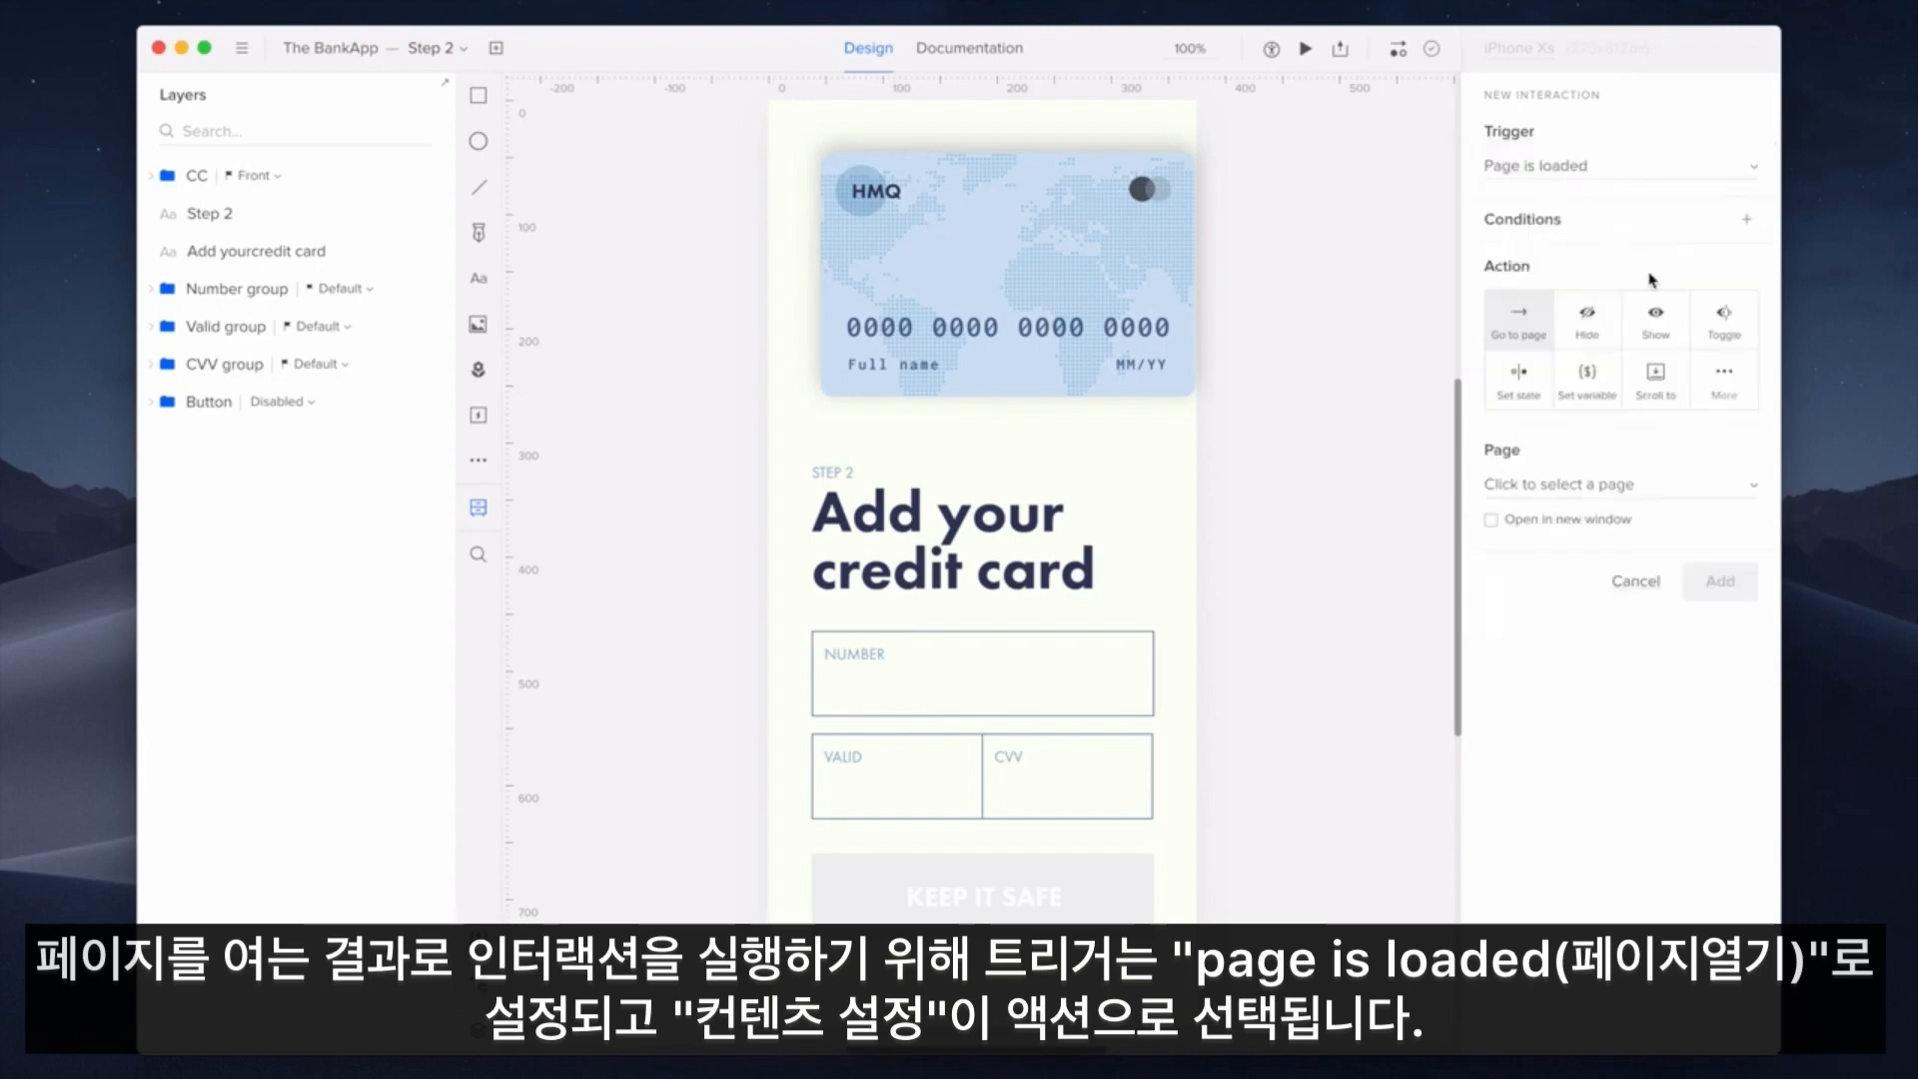
left_click(1754, 382)
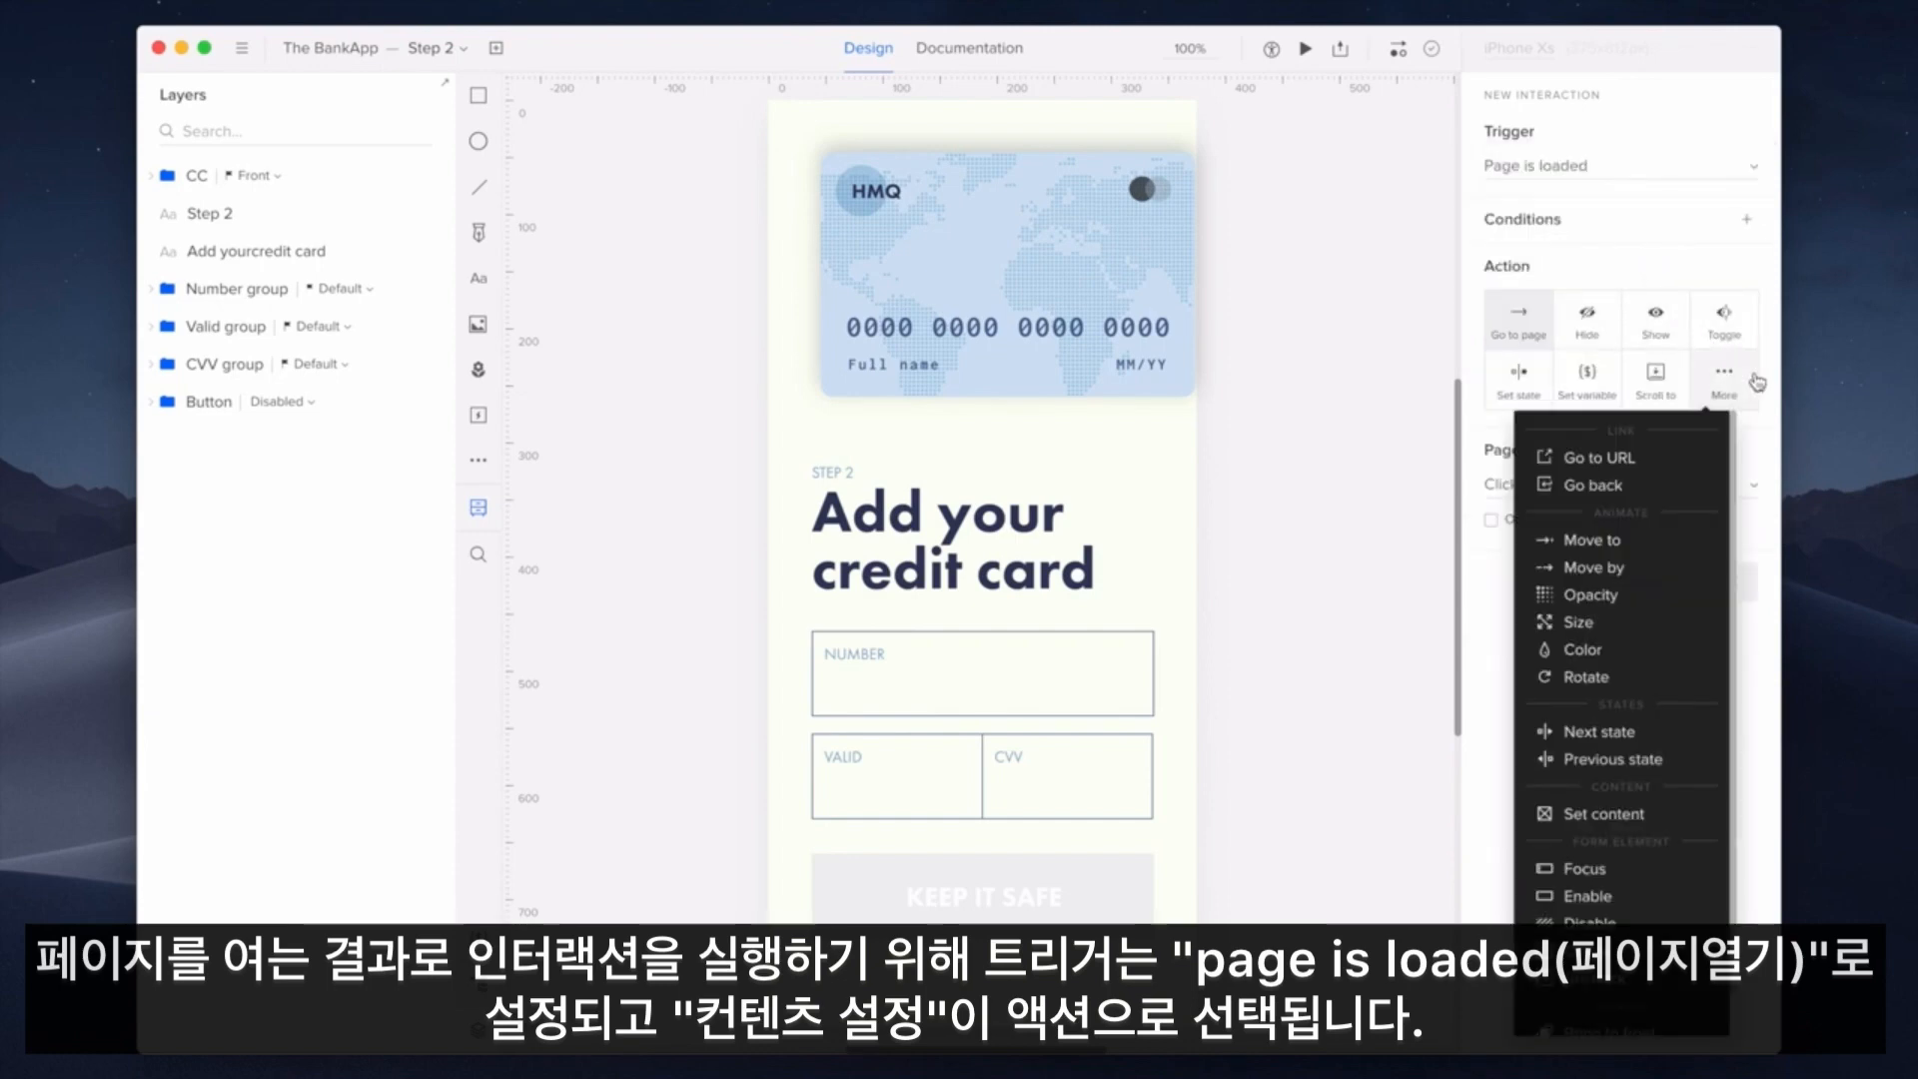
left_click(1675, 810)
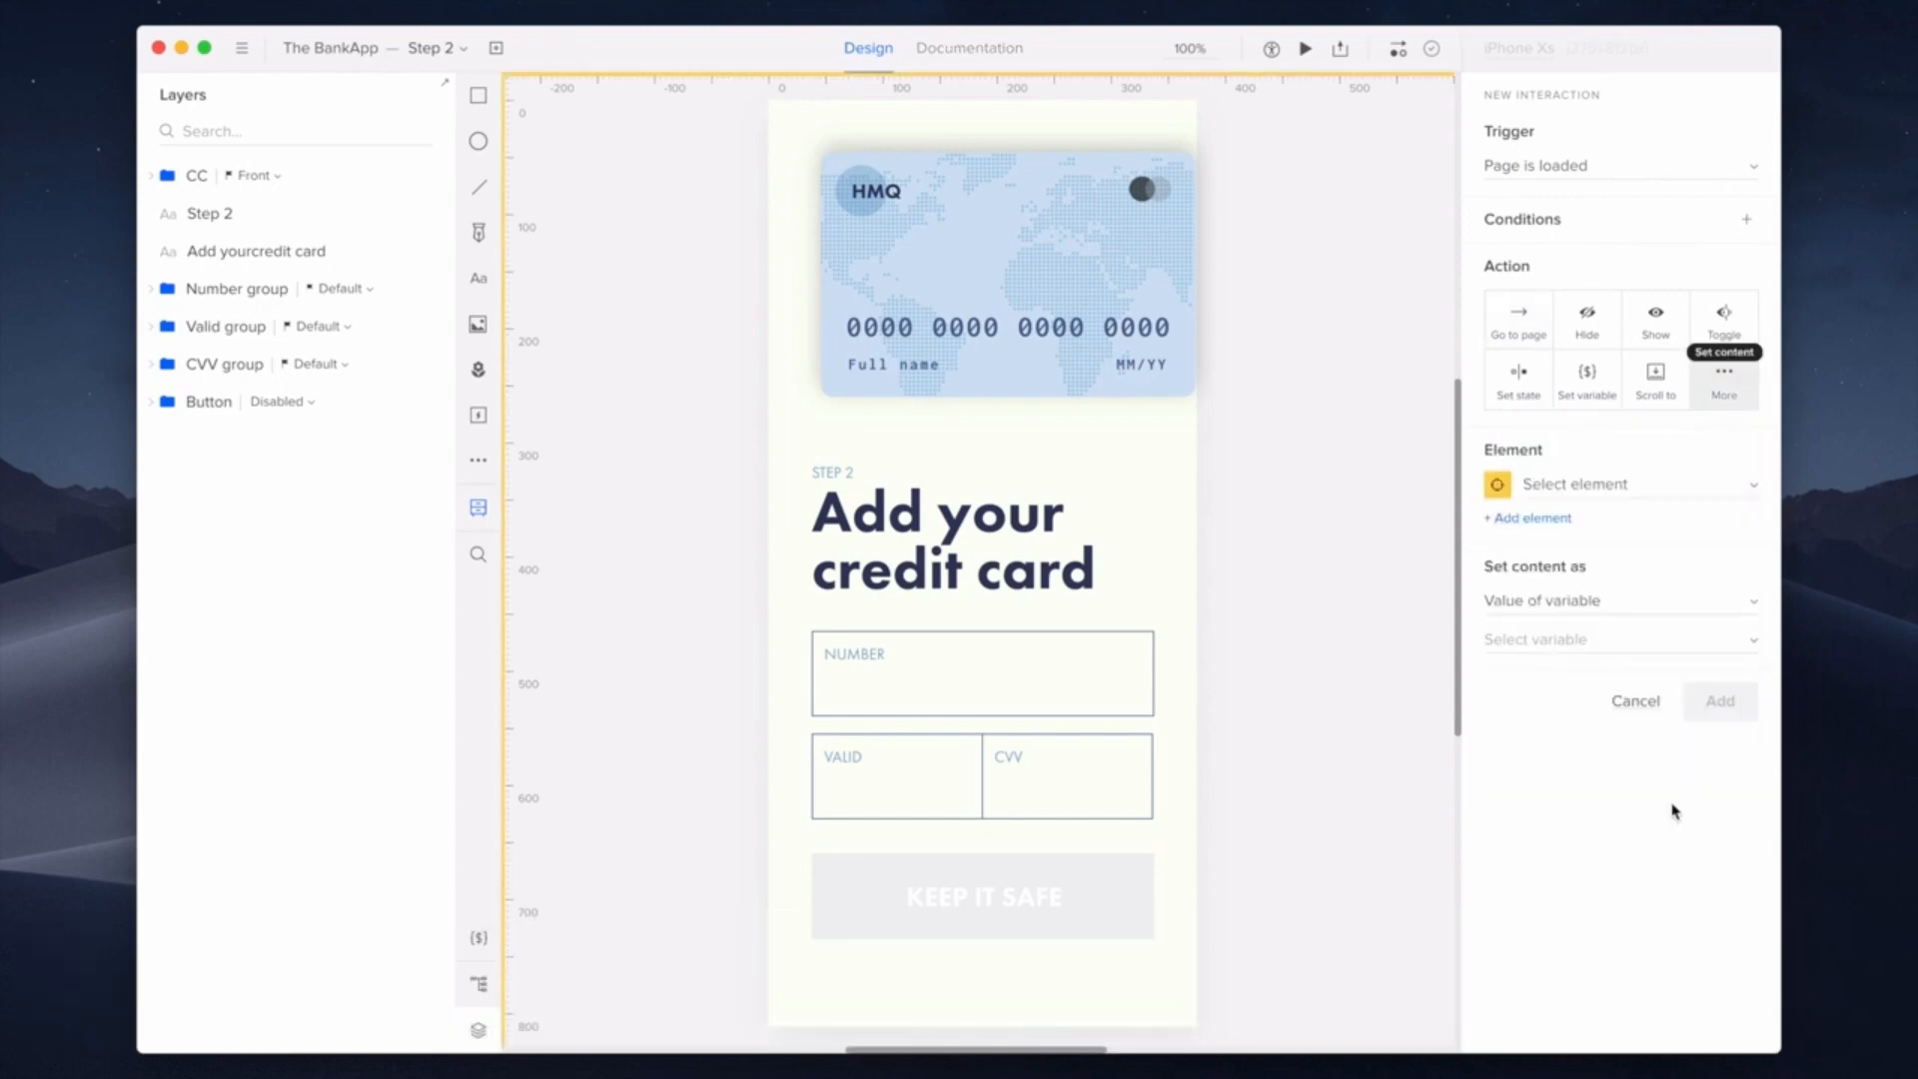
left_click(1663, 485)
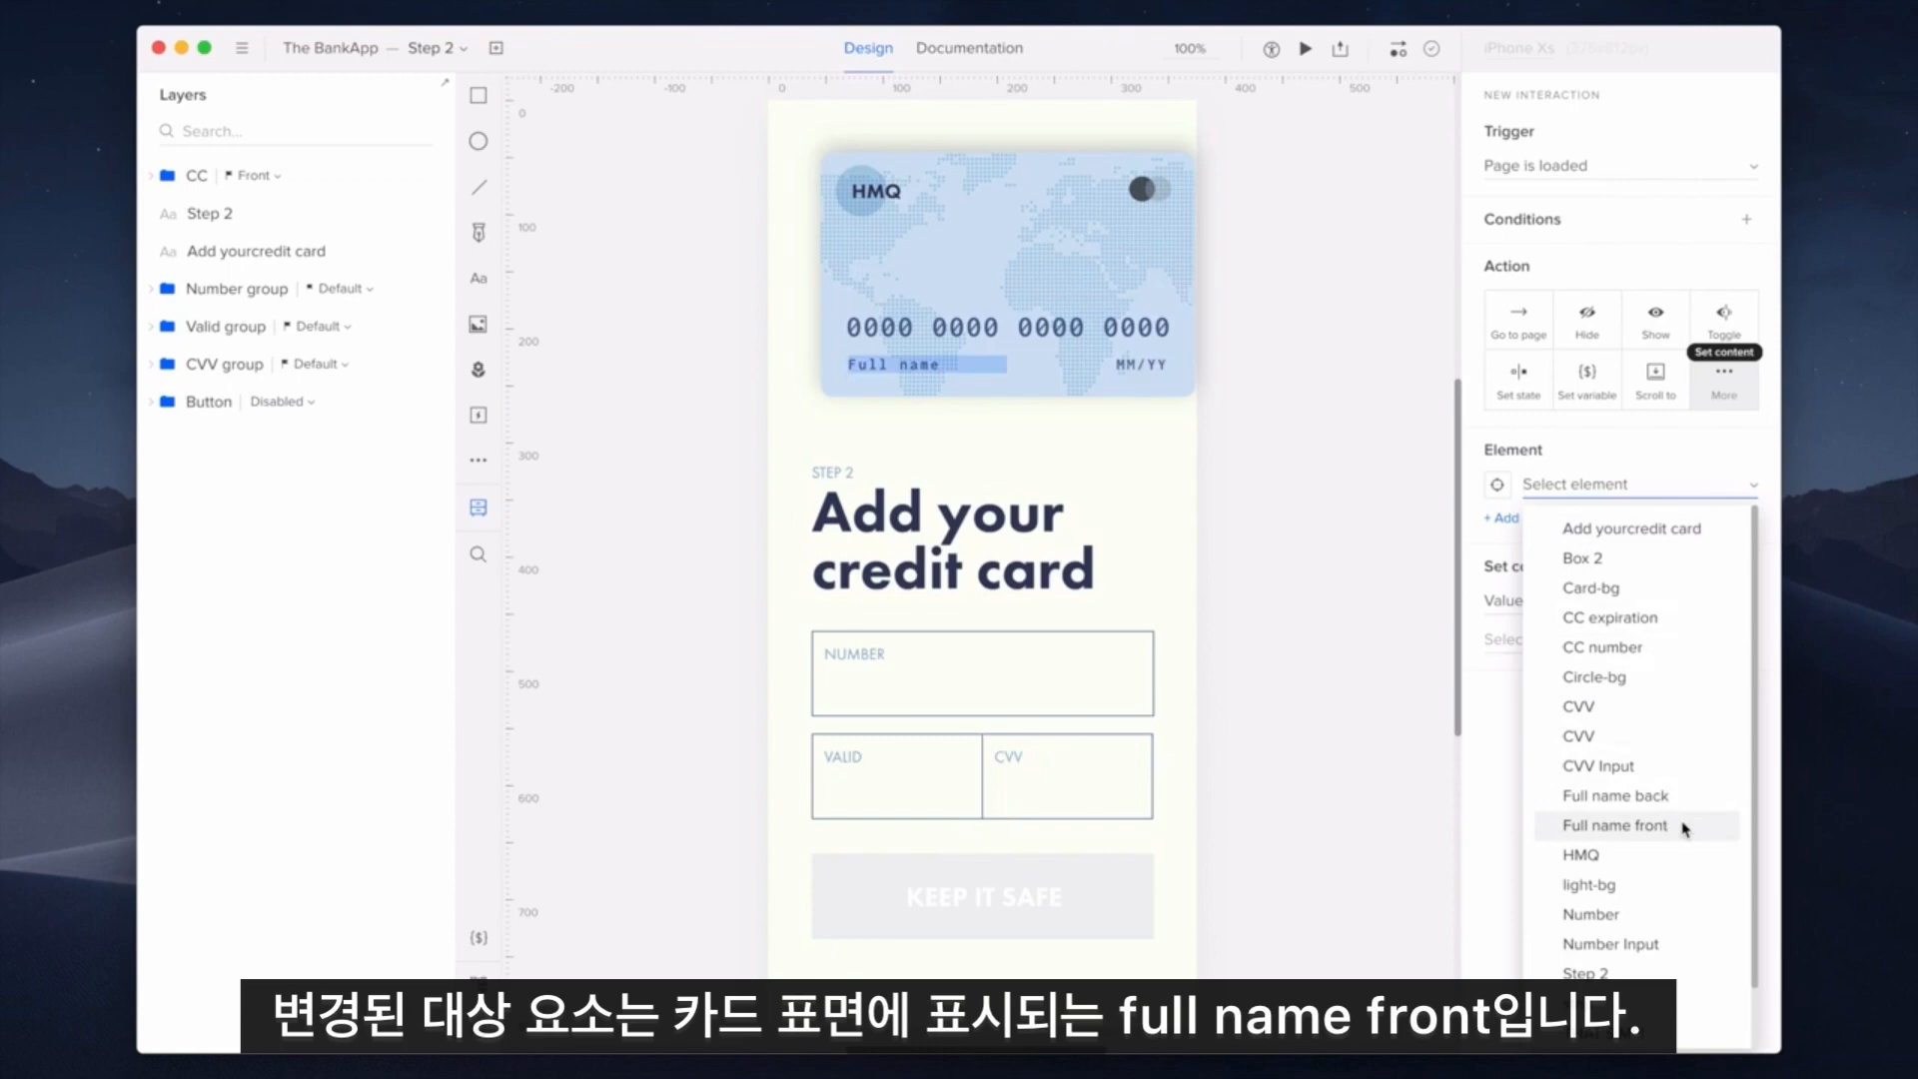
left_click(1638, 825)
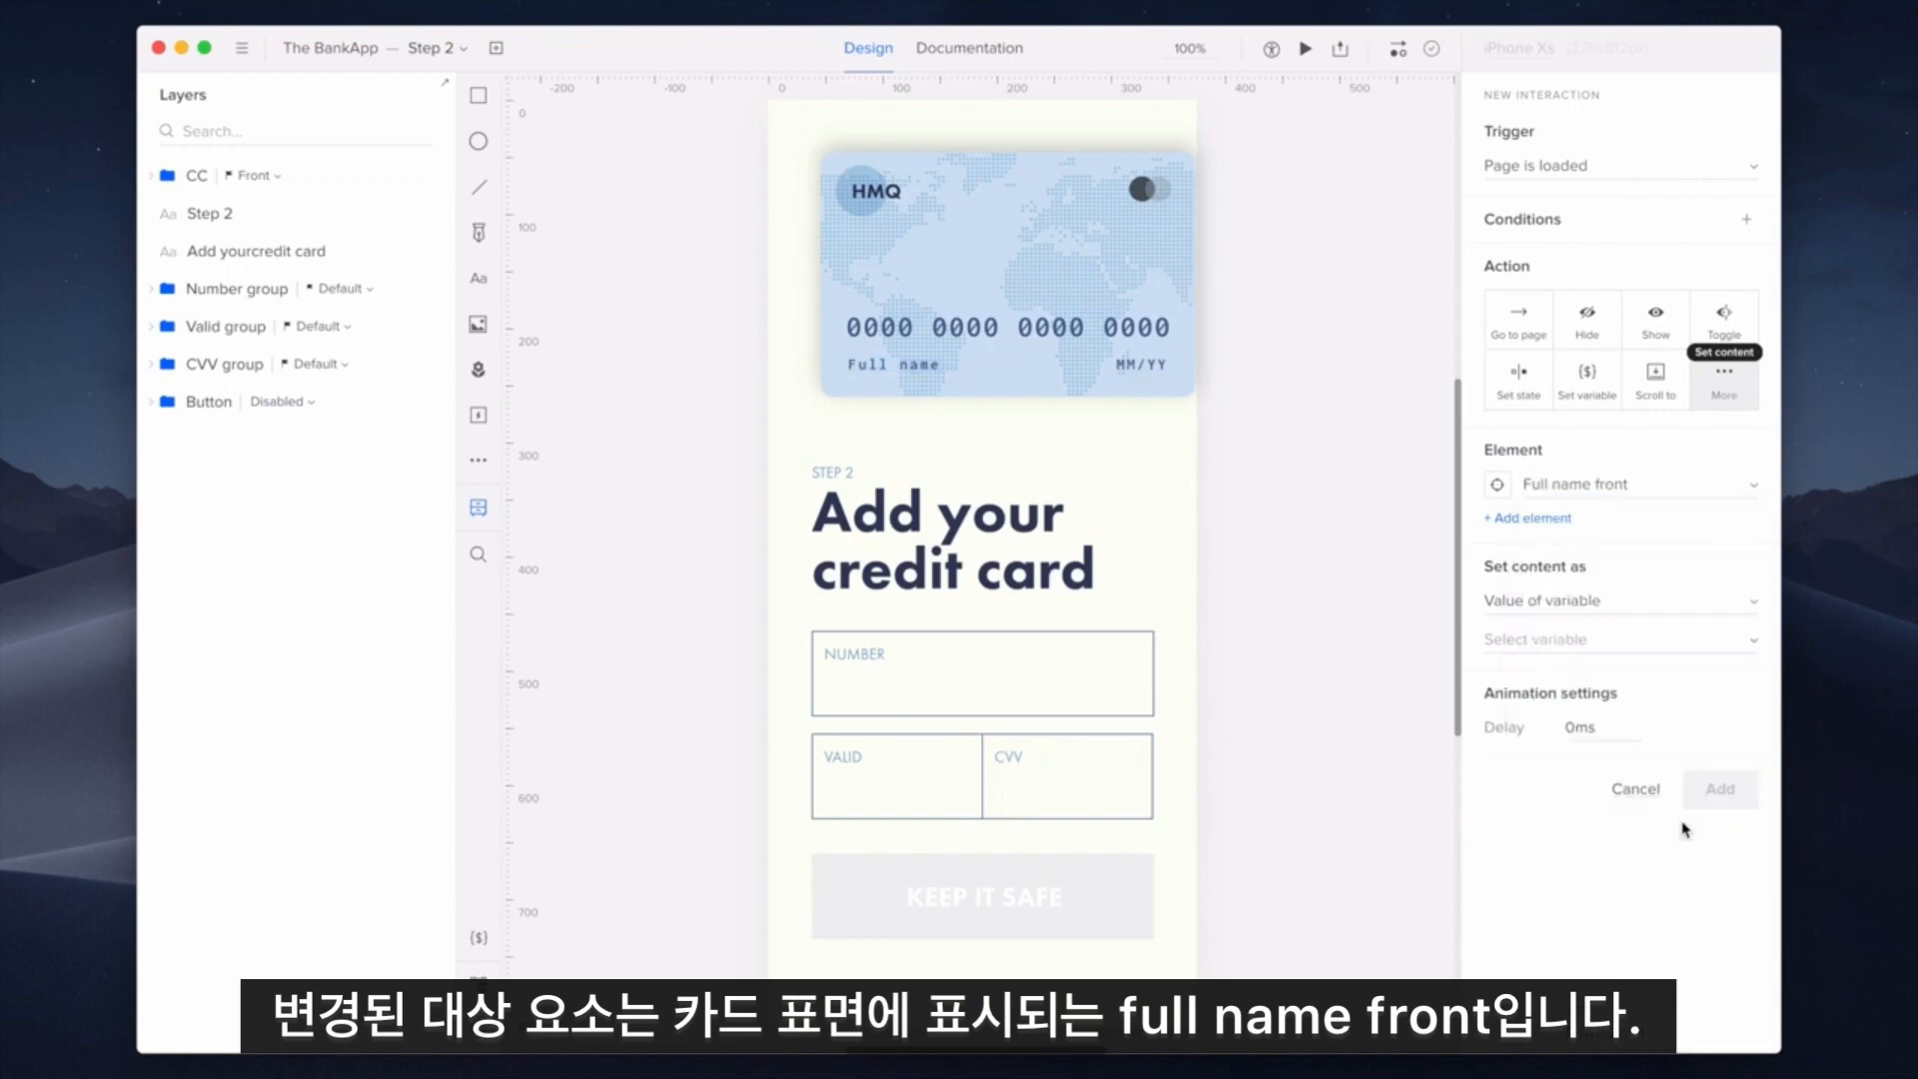
left_click(1658, 640)
left_click(1653, 639)
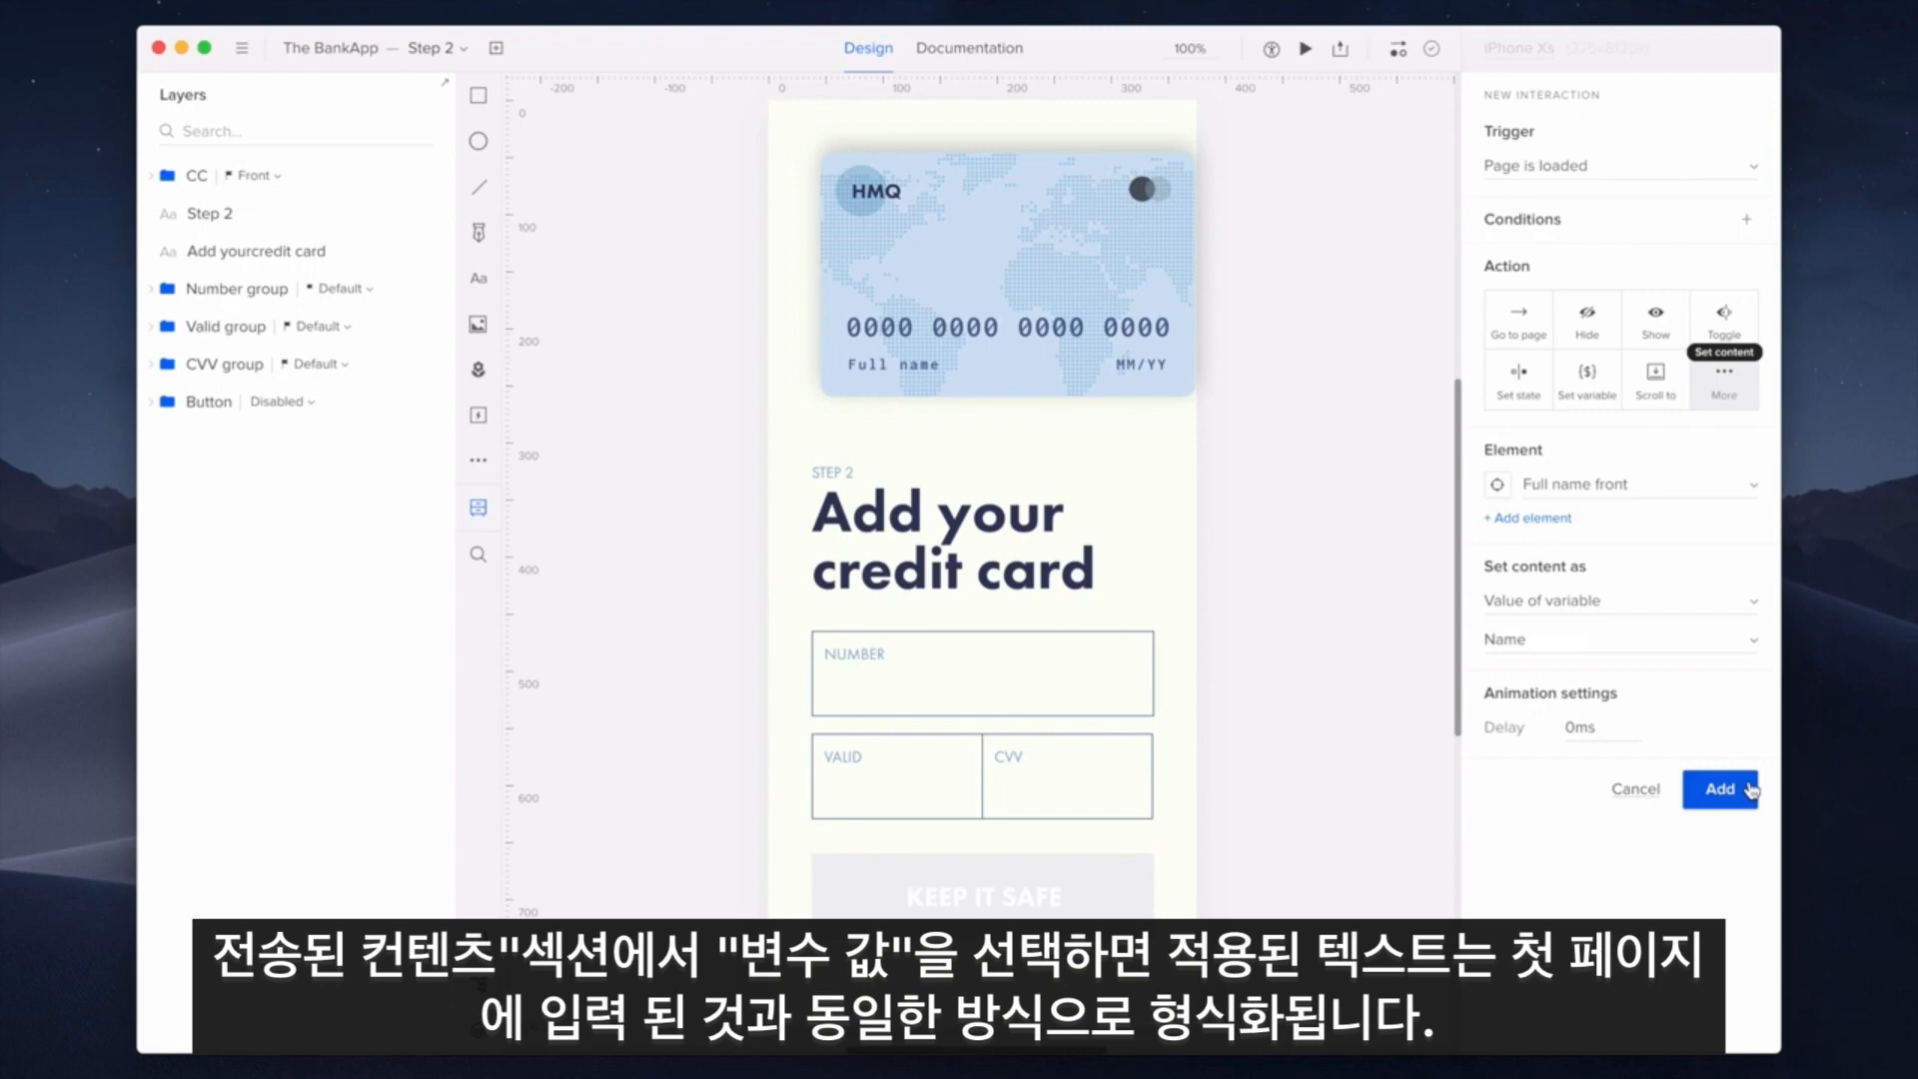
left_click(1719, 789)
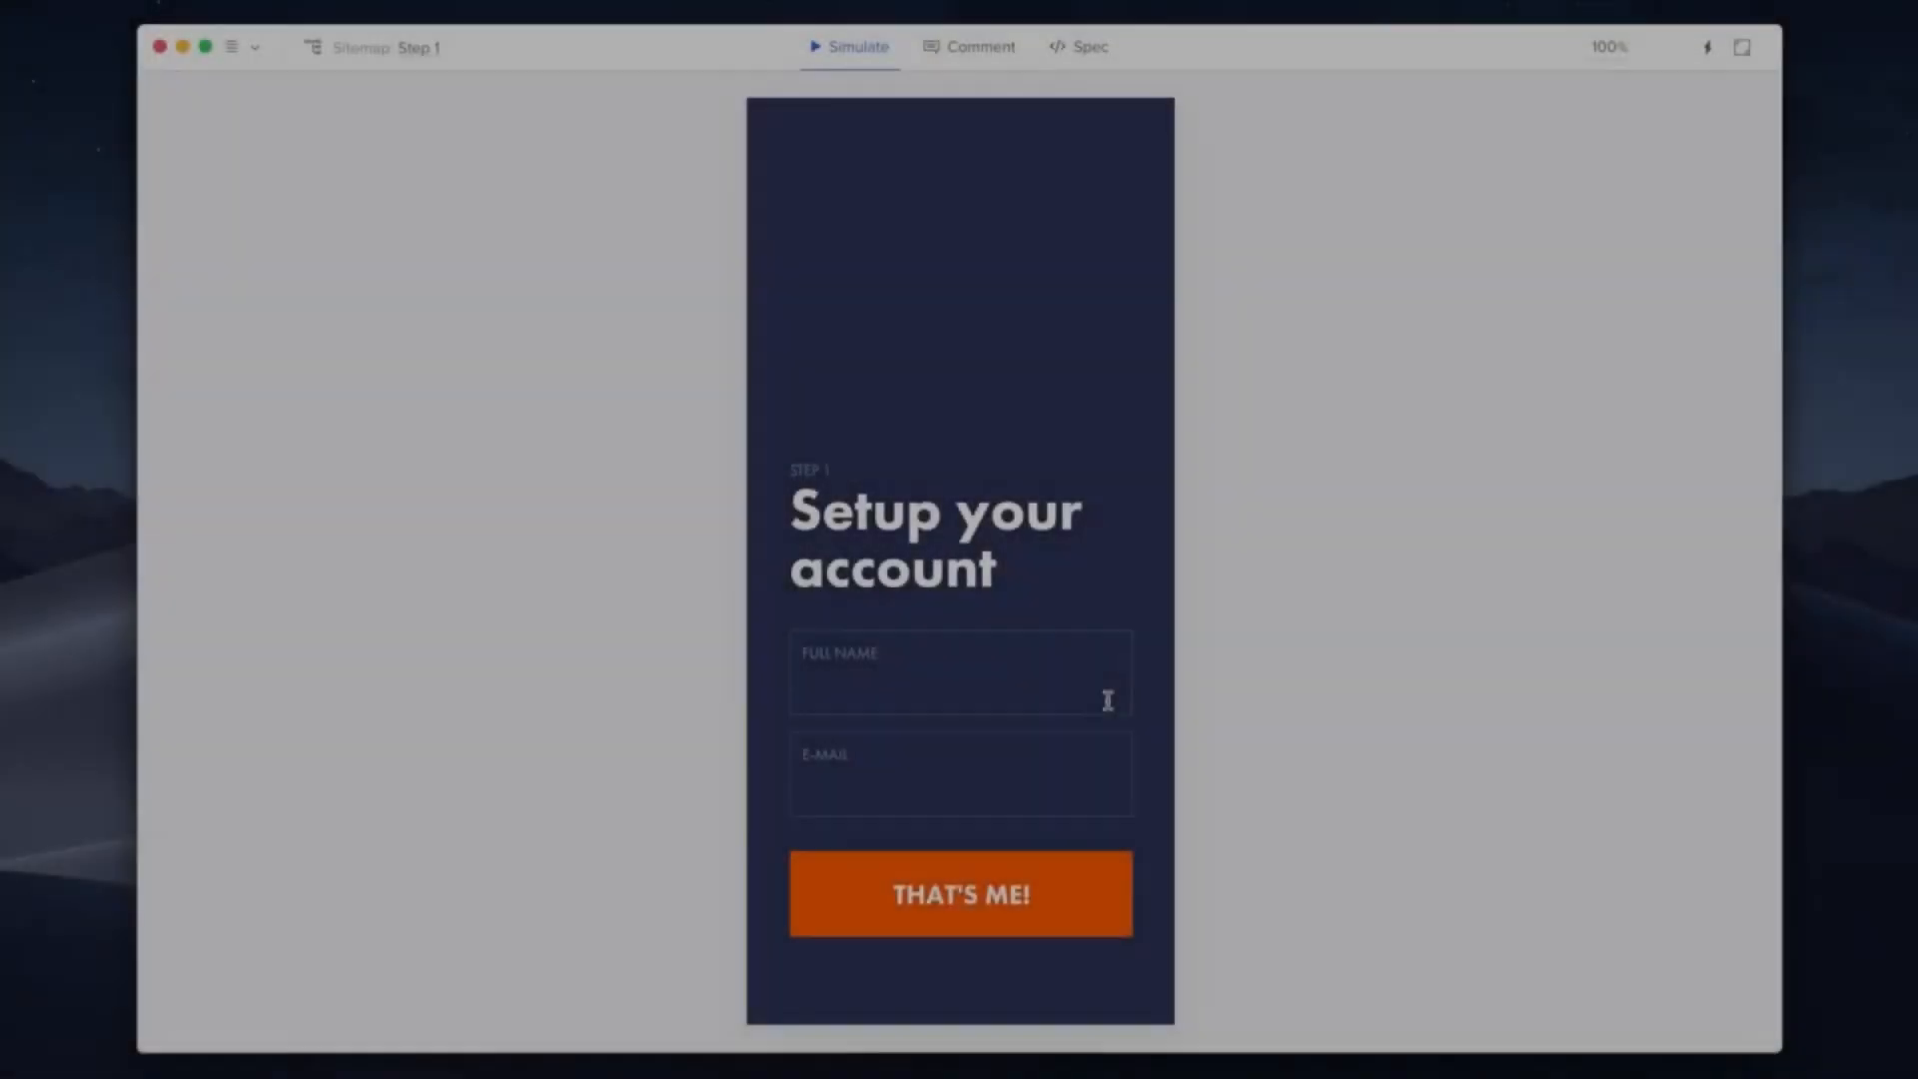
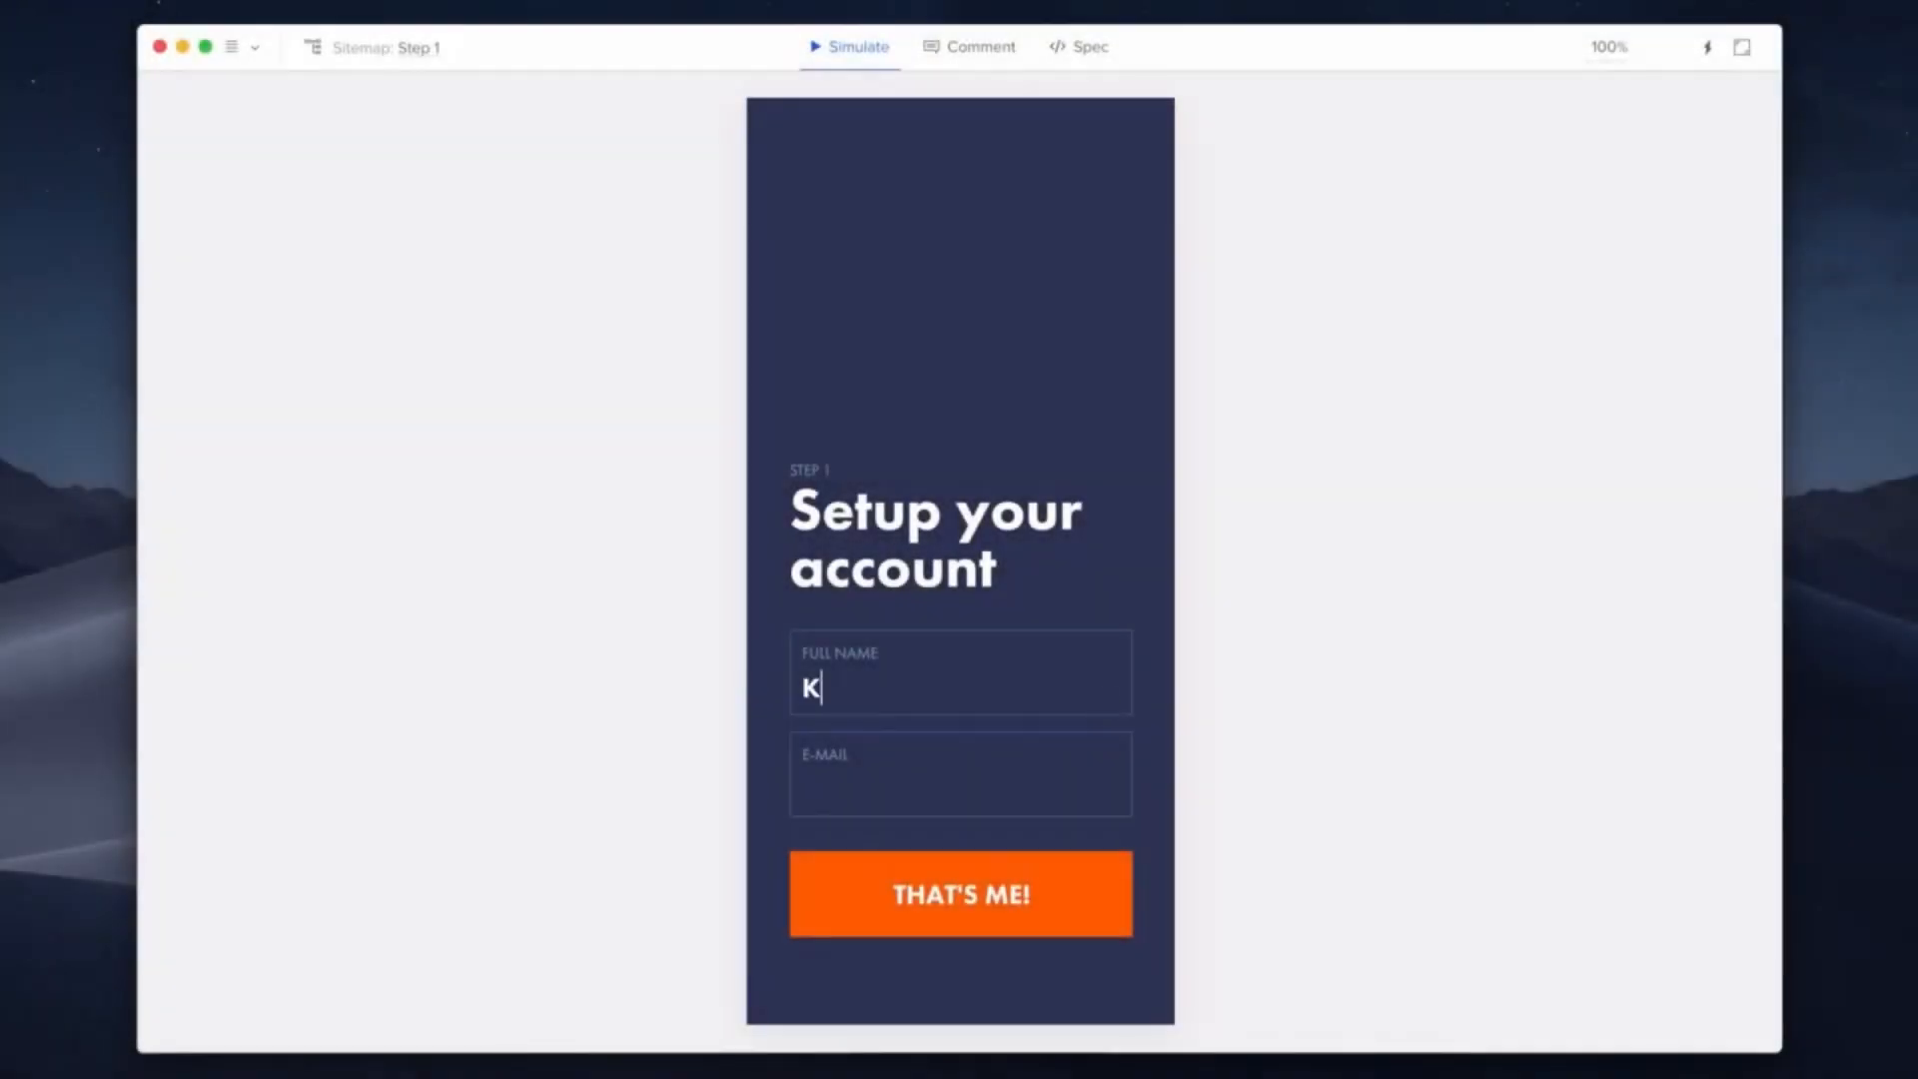
left_click(1118, 781)
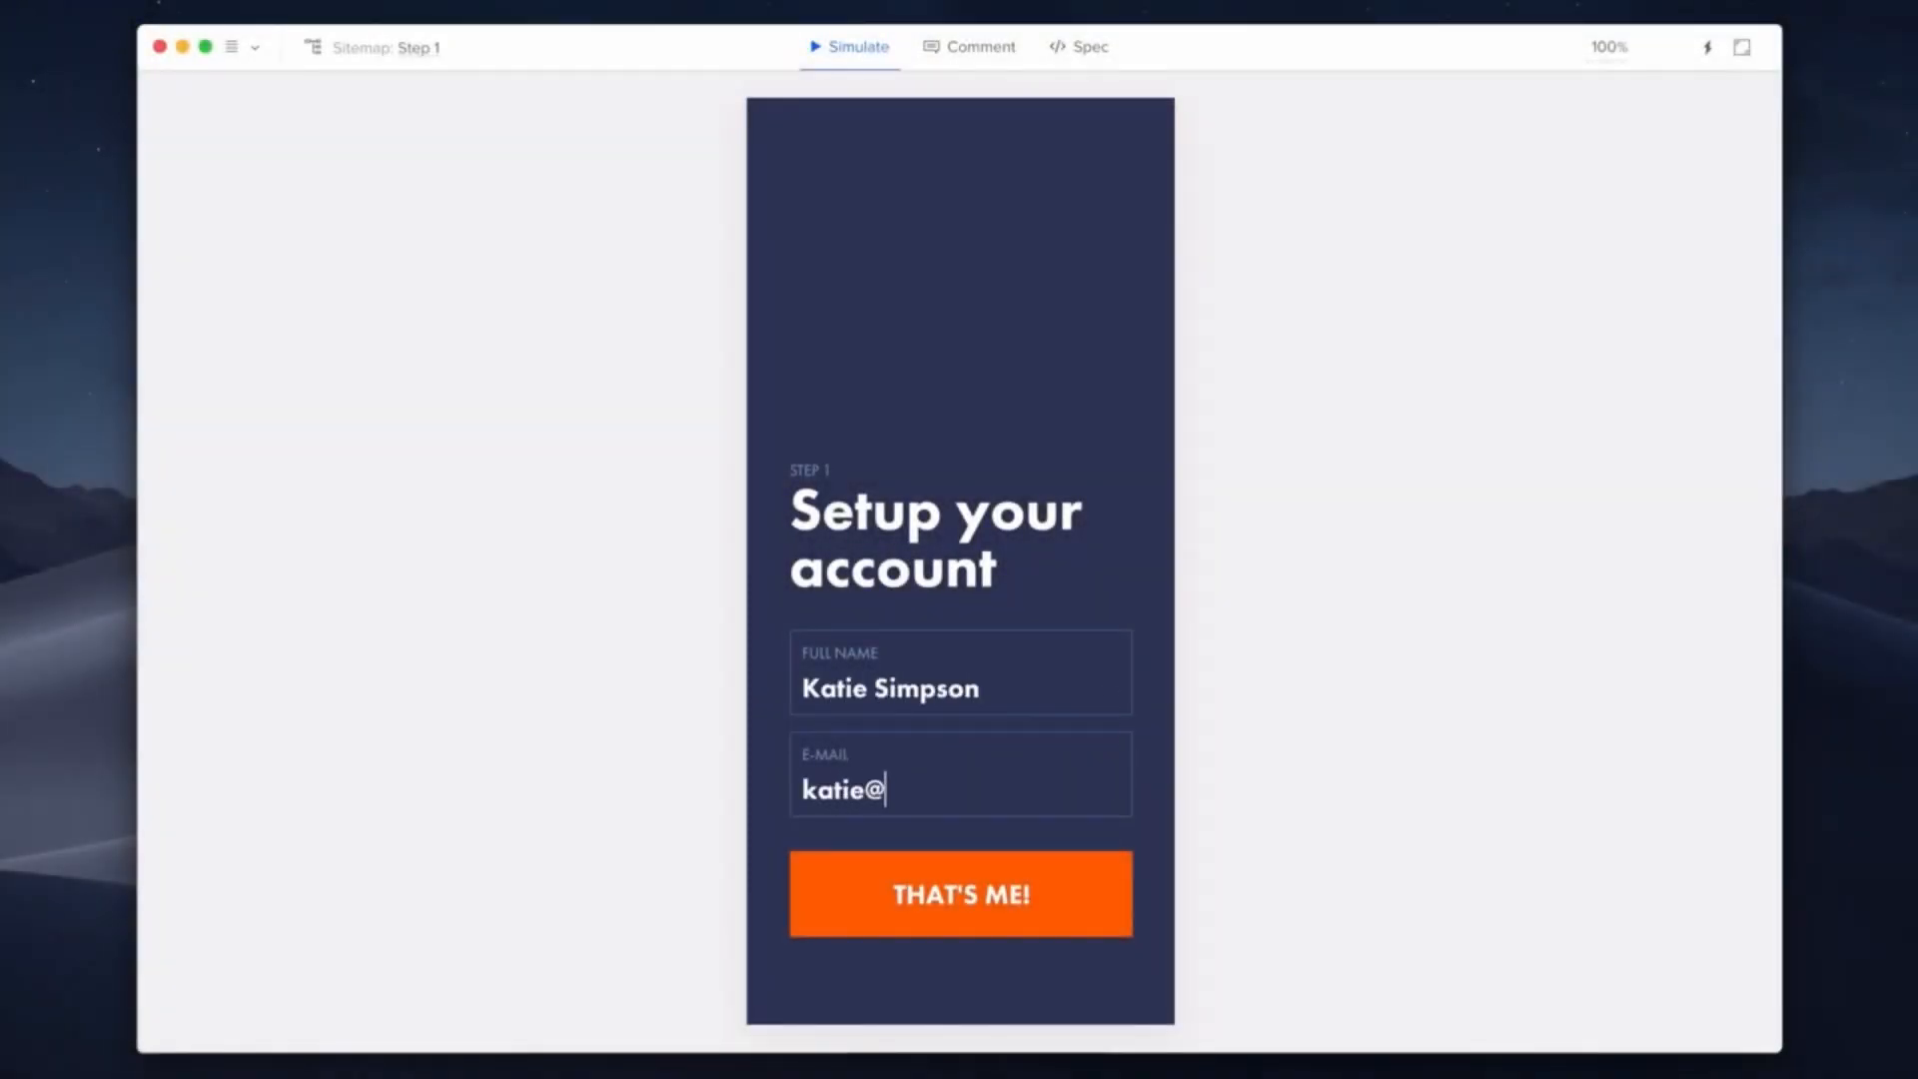
left_click(1105, 896)
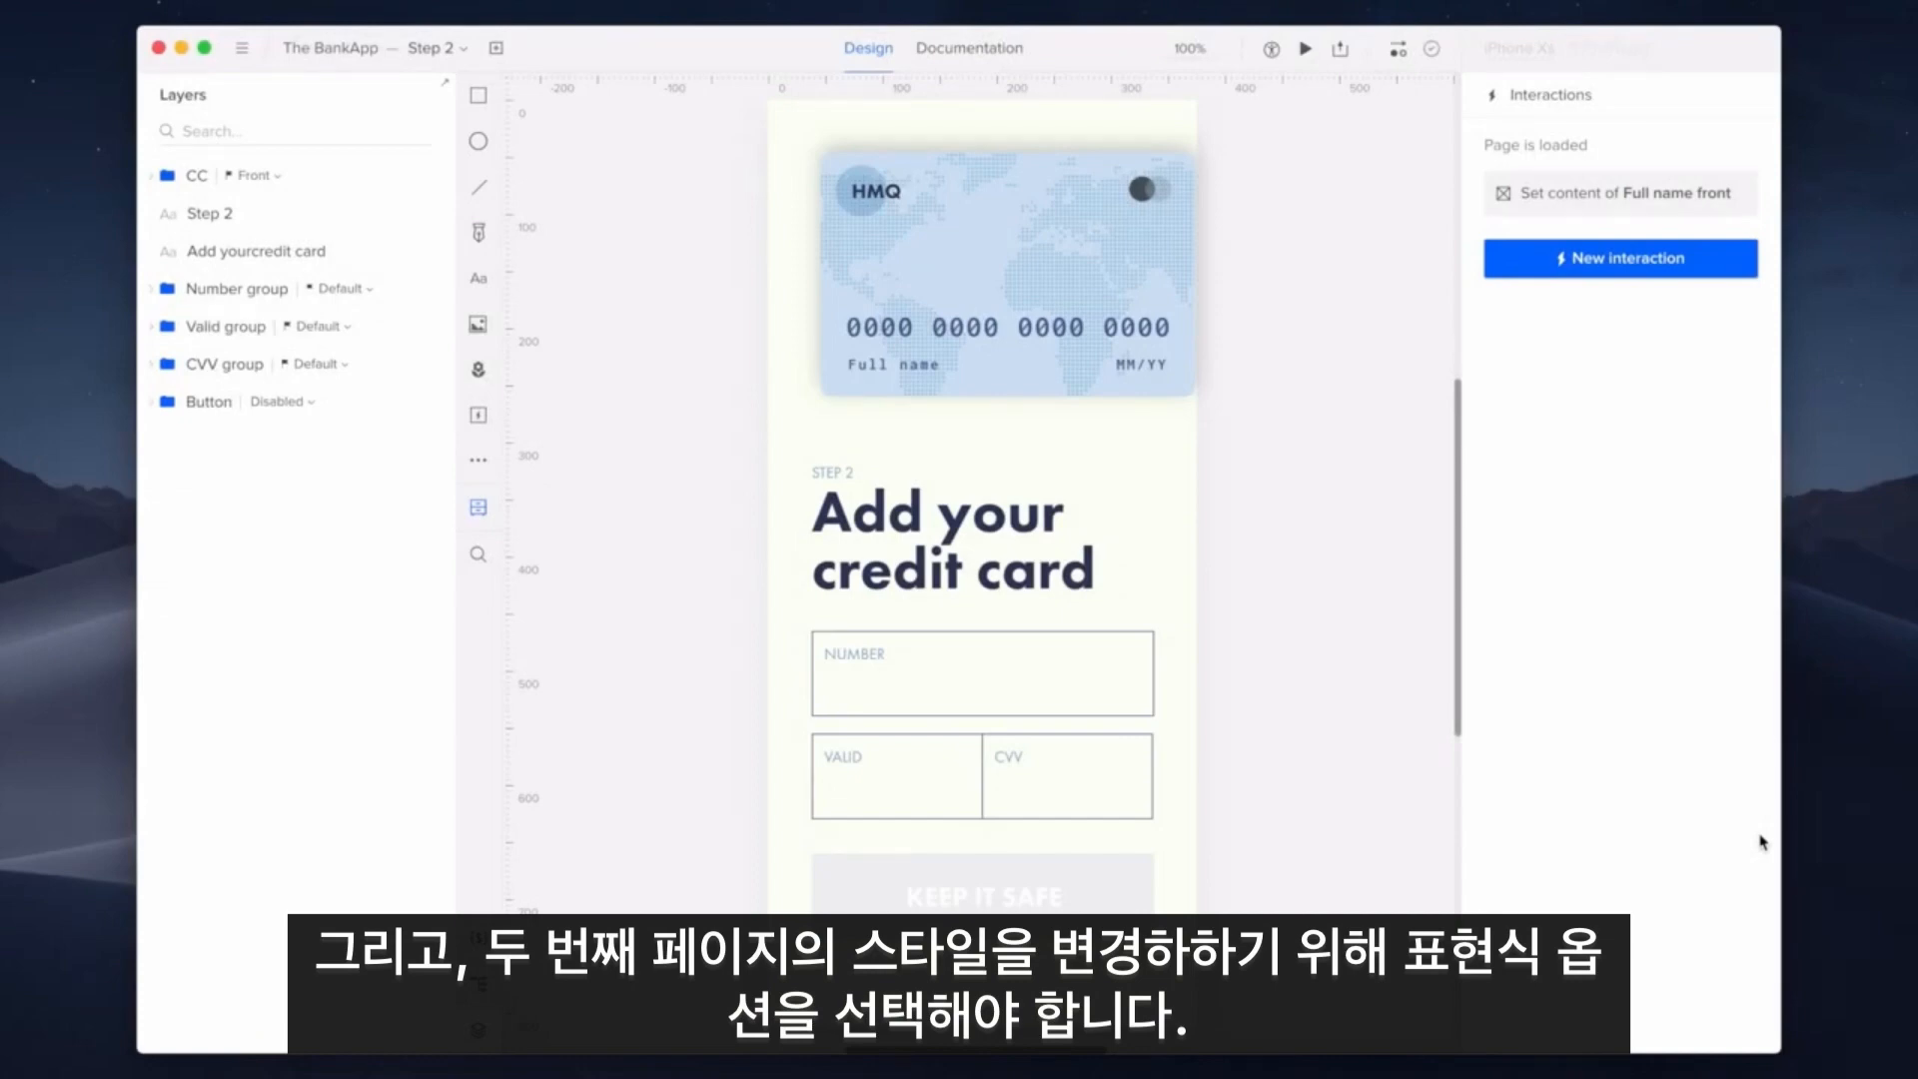
Switch the Full name front Set content interaction to Expression upperCase($Name) and save it
left_click(1621, 203)
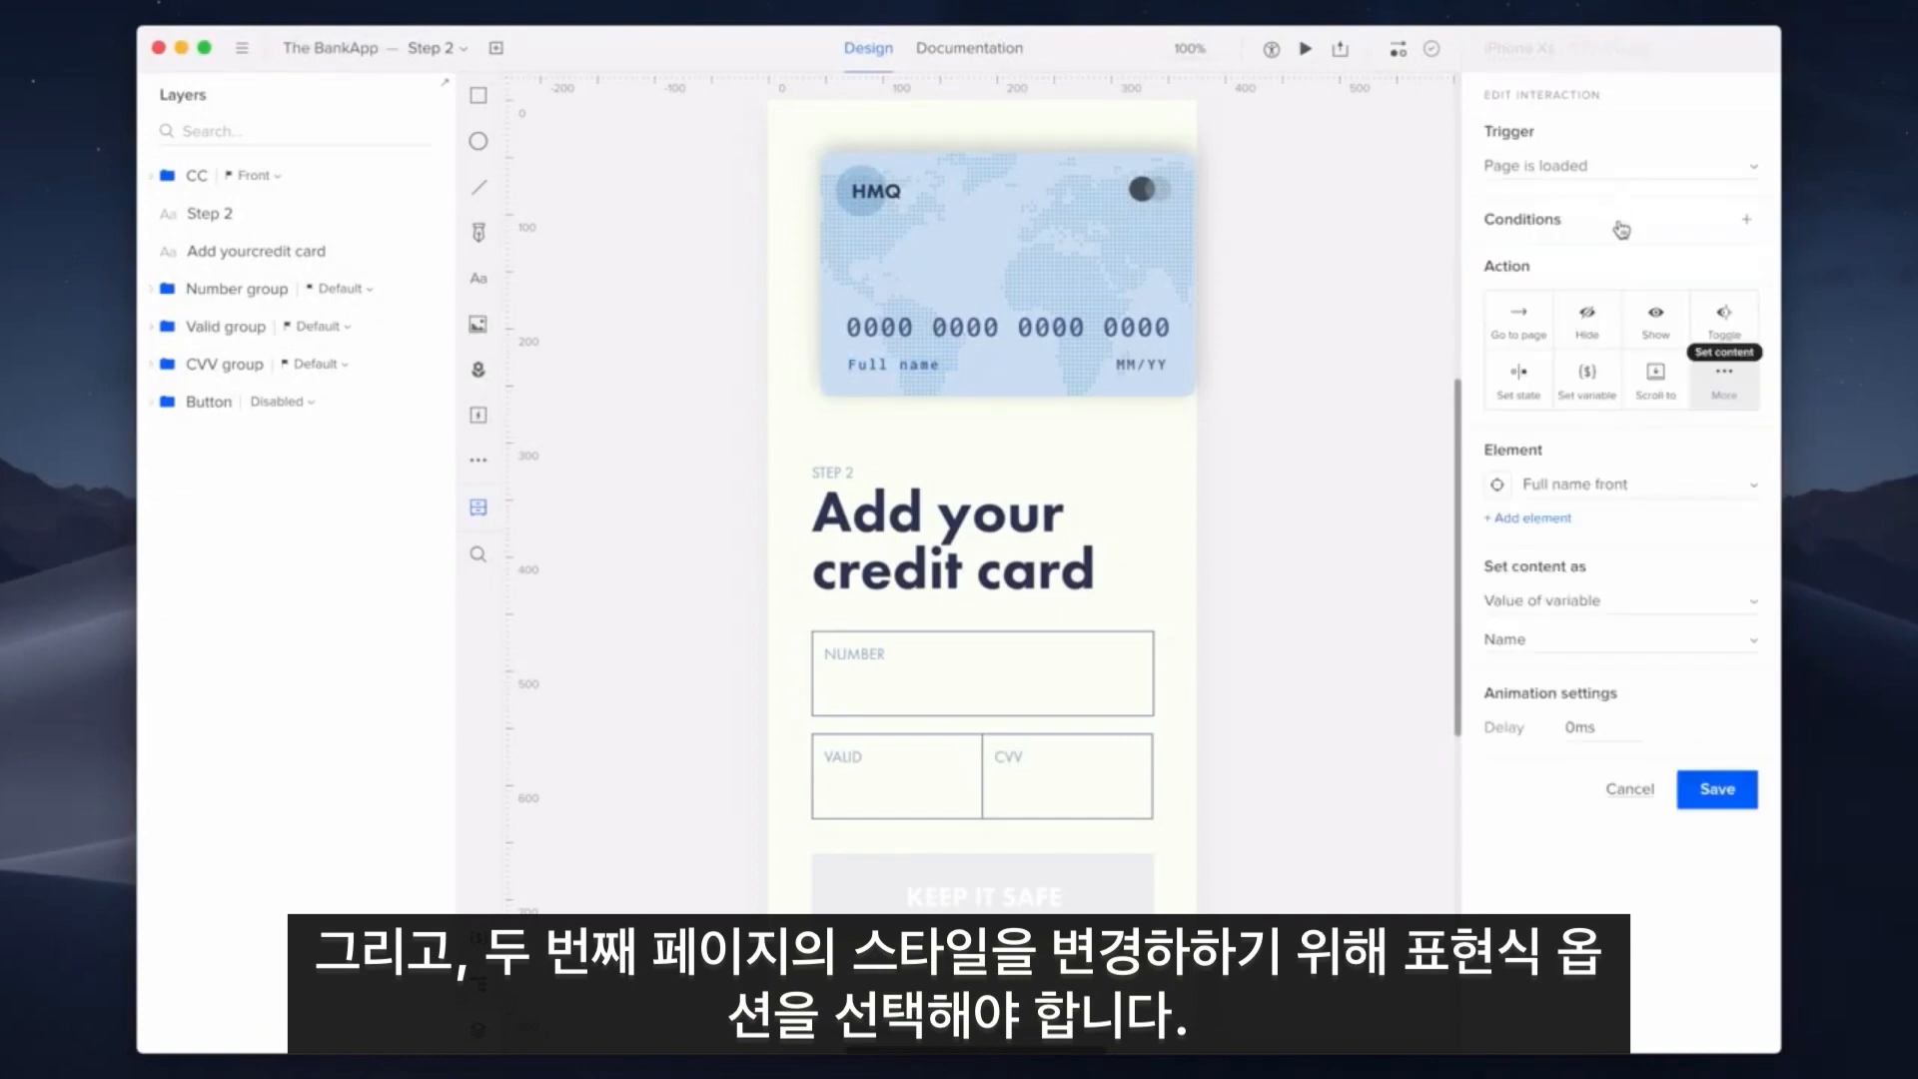
left_click(1666, 603)
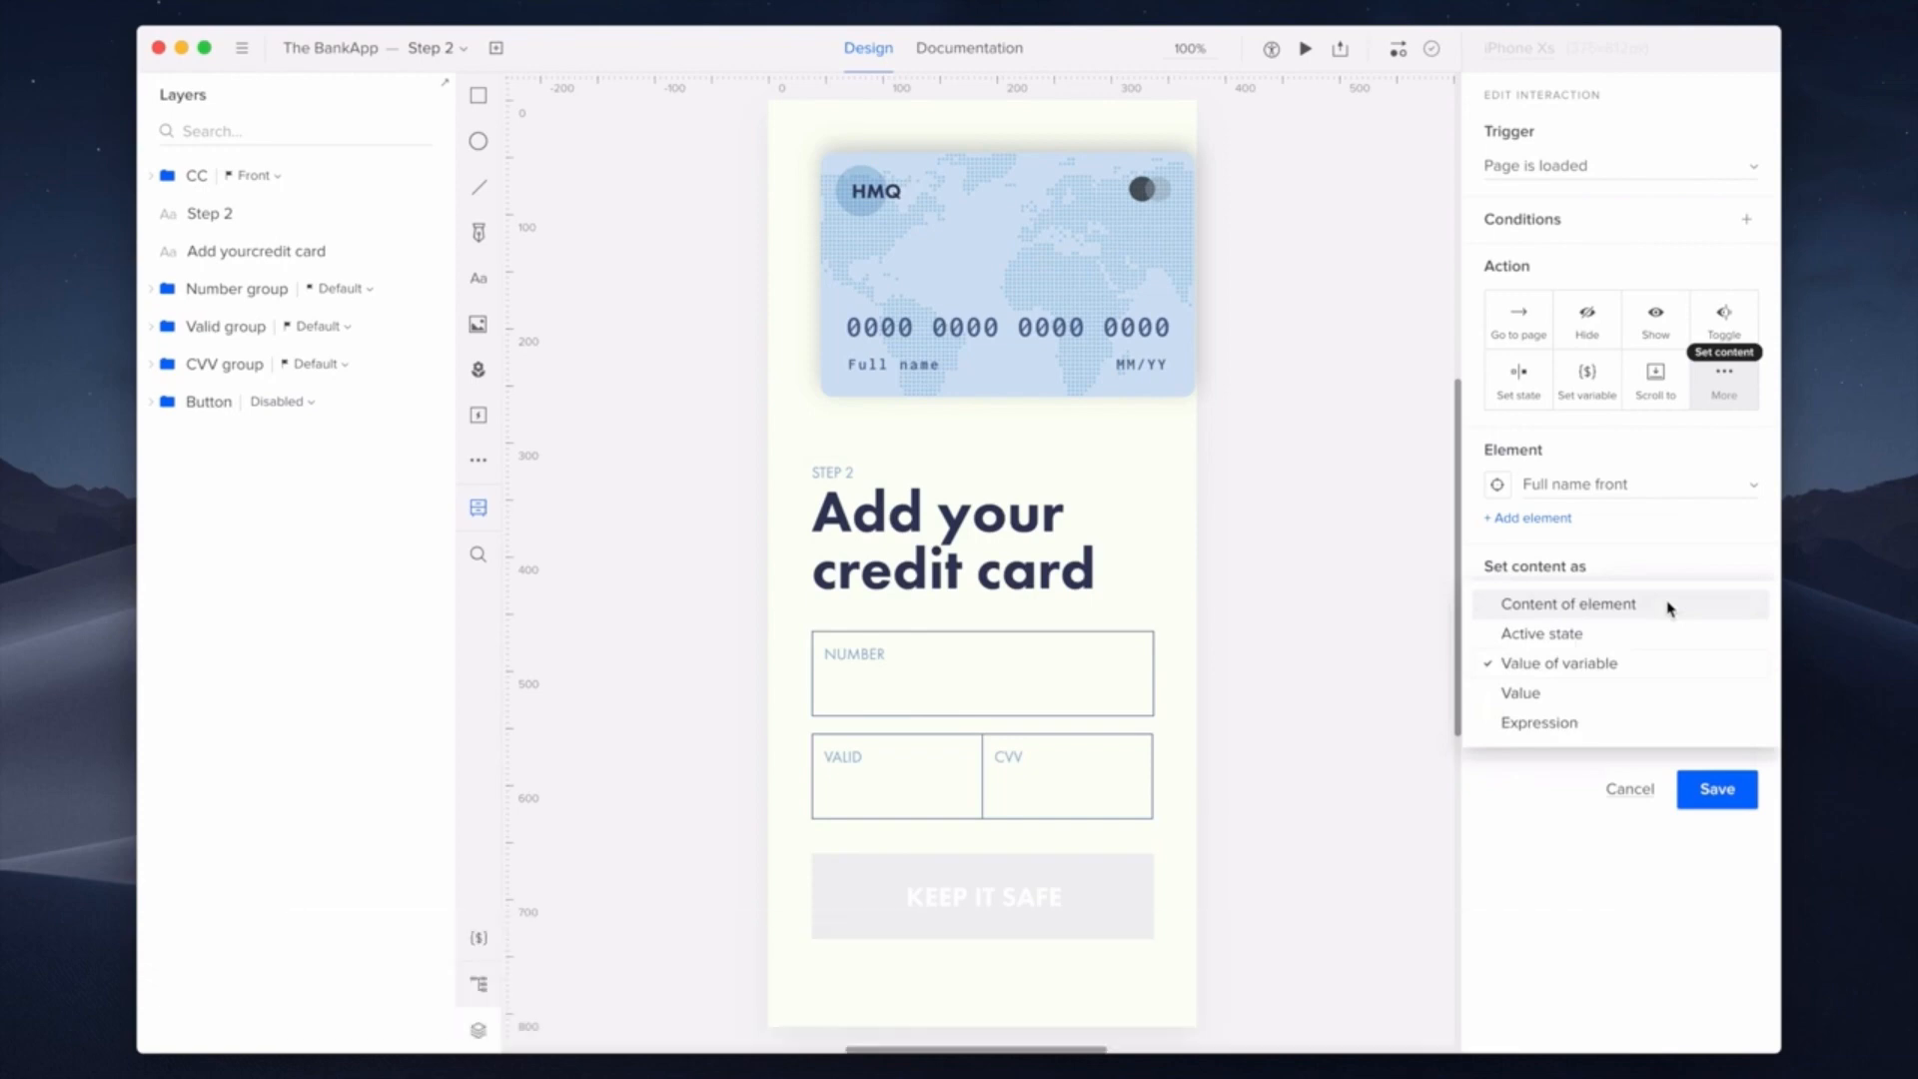
left_click(1673, 723)
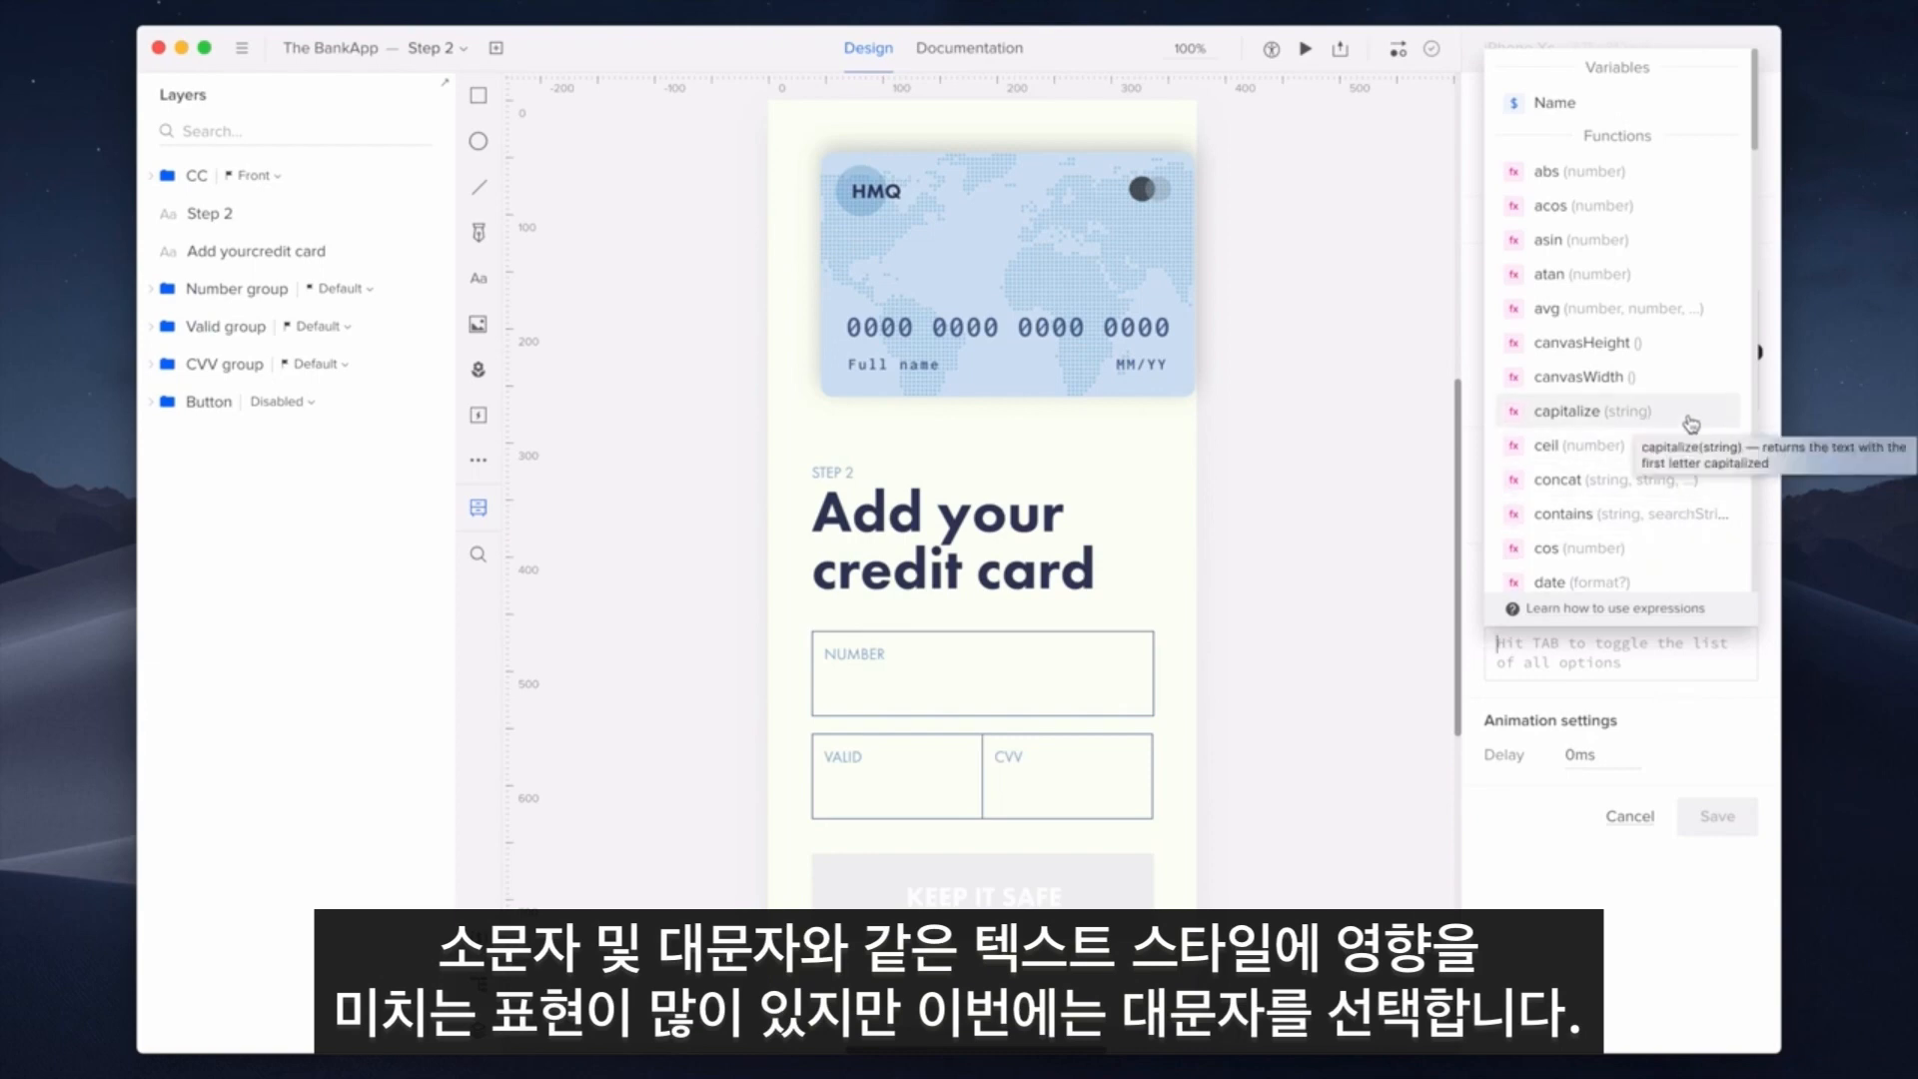
scroll(1690, 424, "down", 6)
scroll(1690, 424, "down", 2)
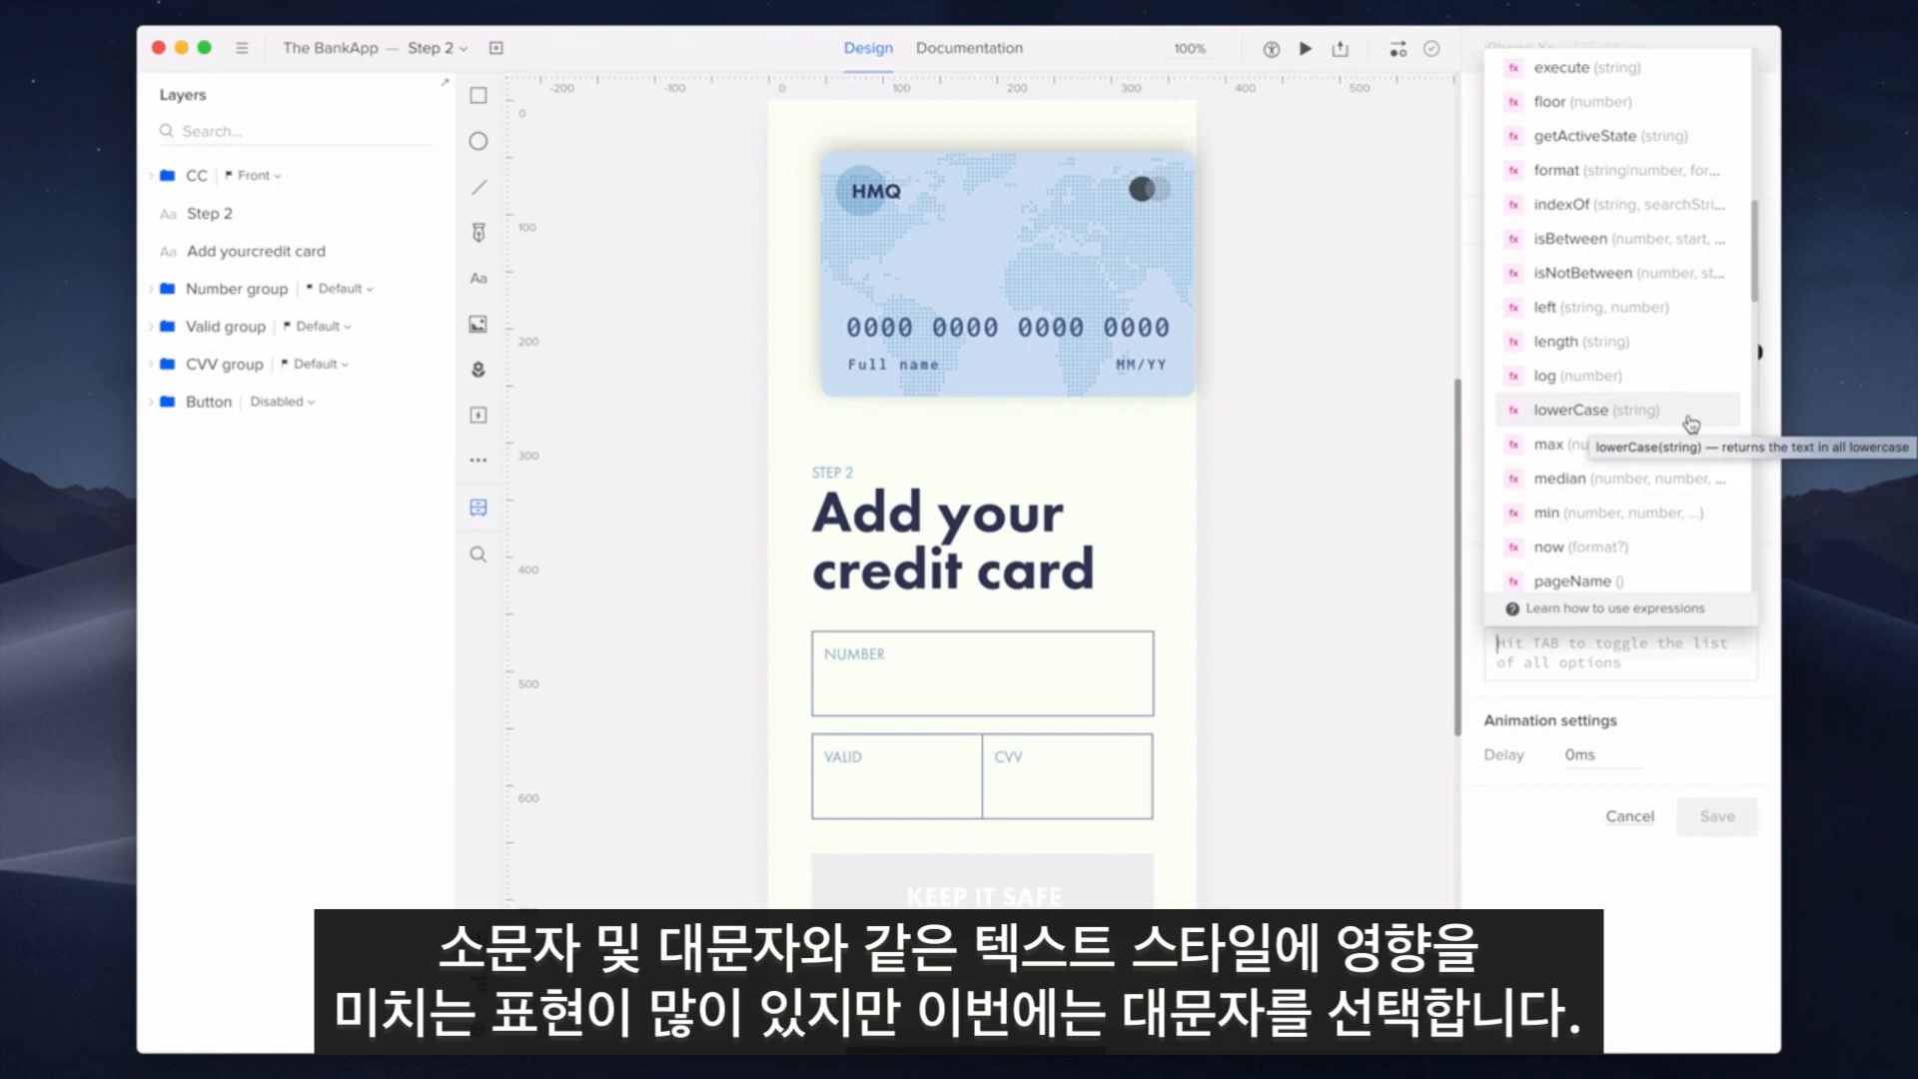
scroll(1691, 424, "down", 8)
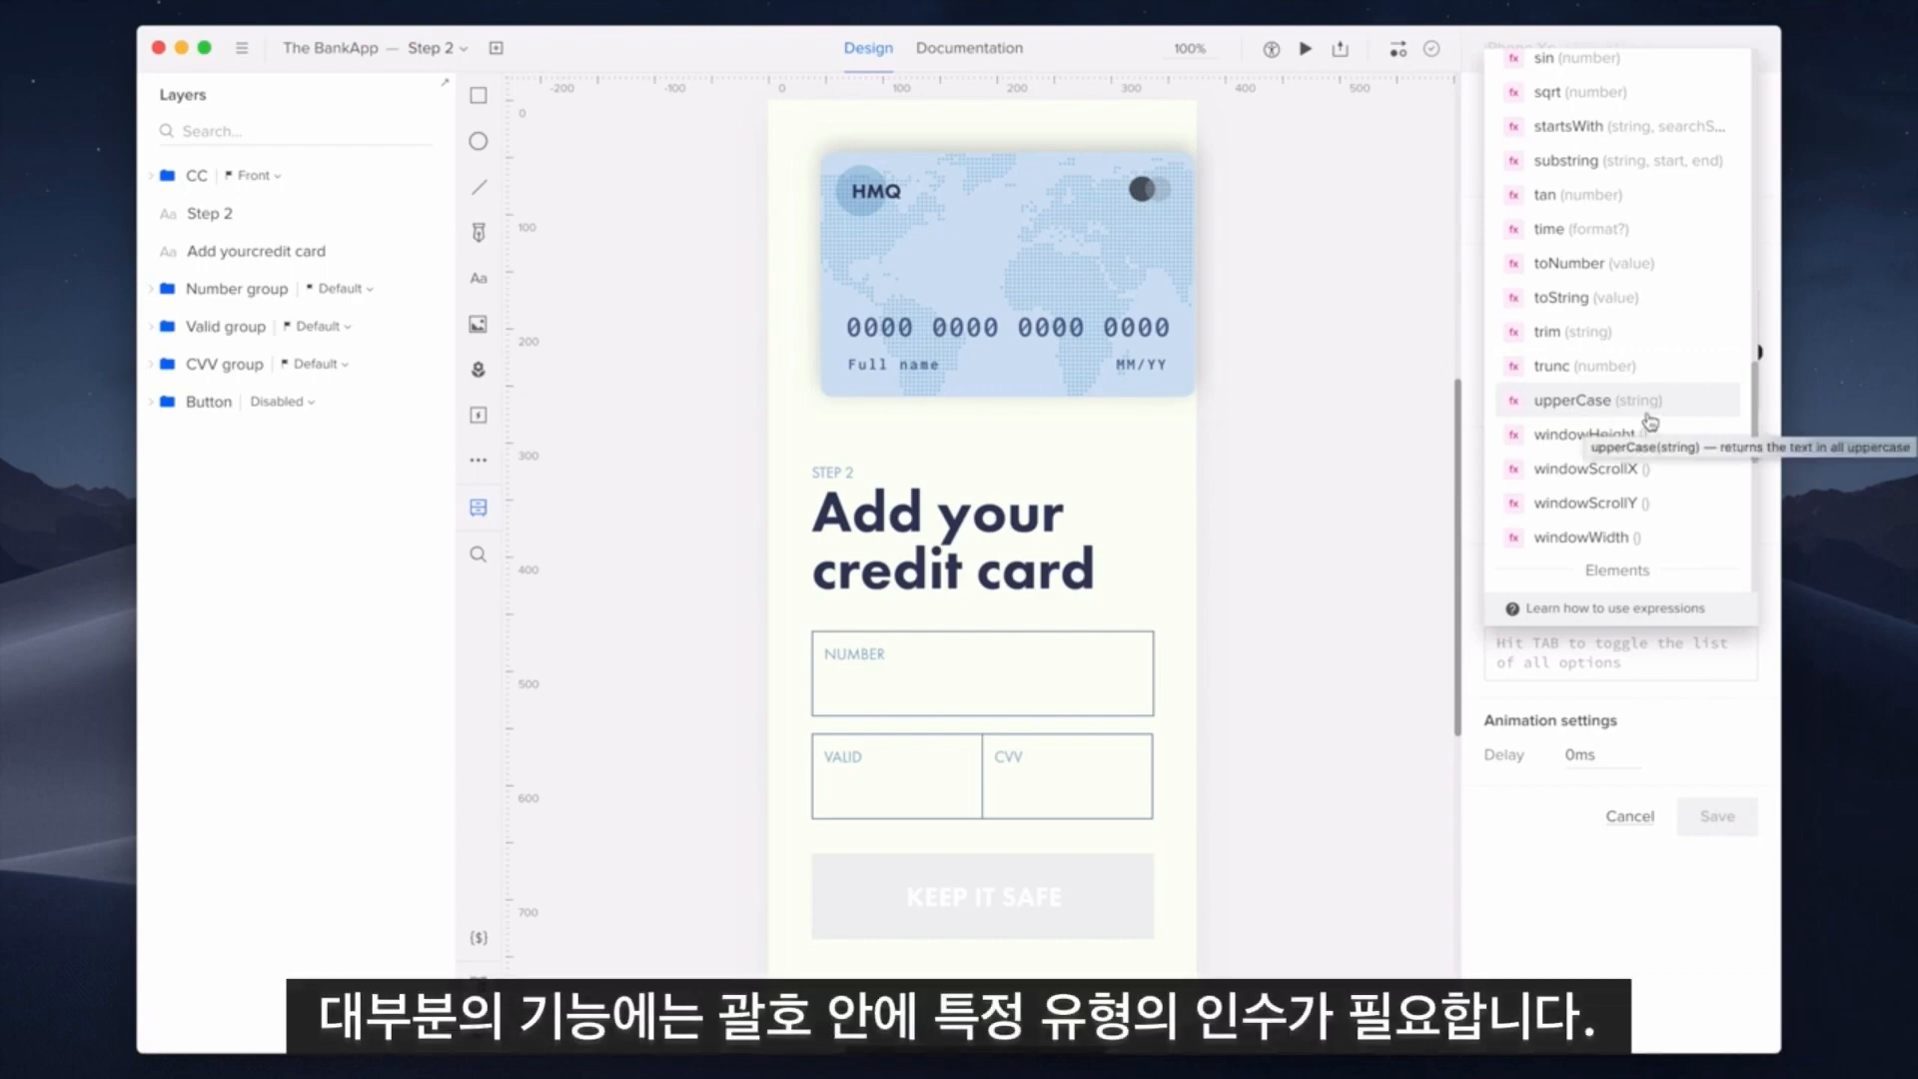
left_click(1649, 413)
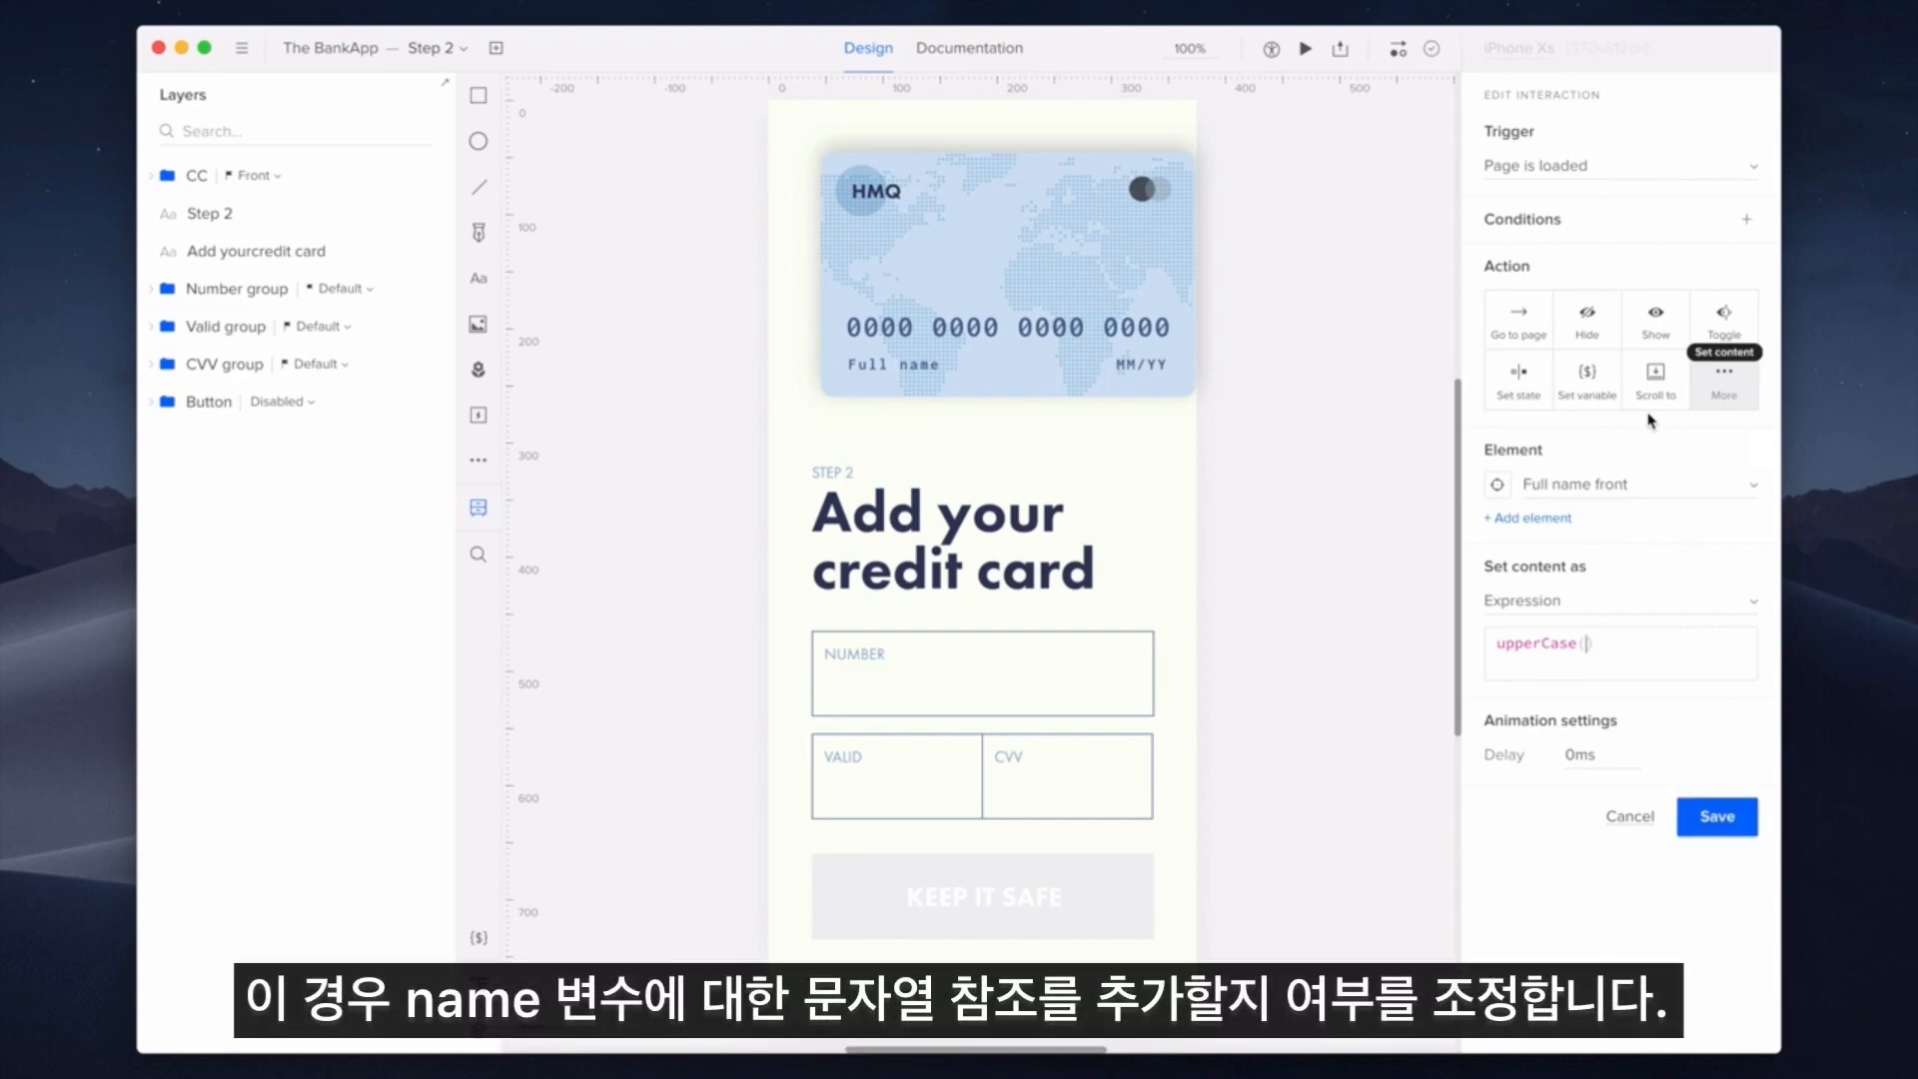
type("$")
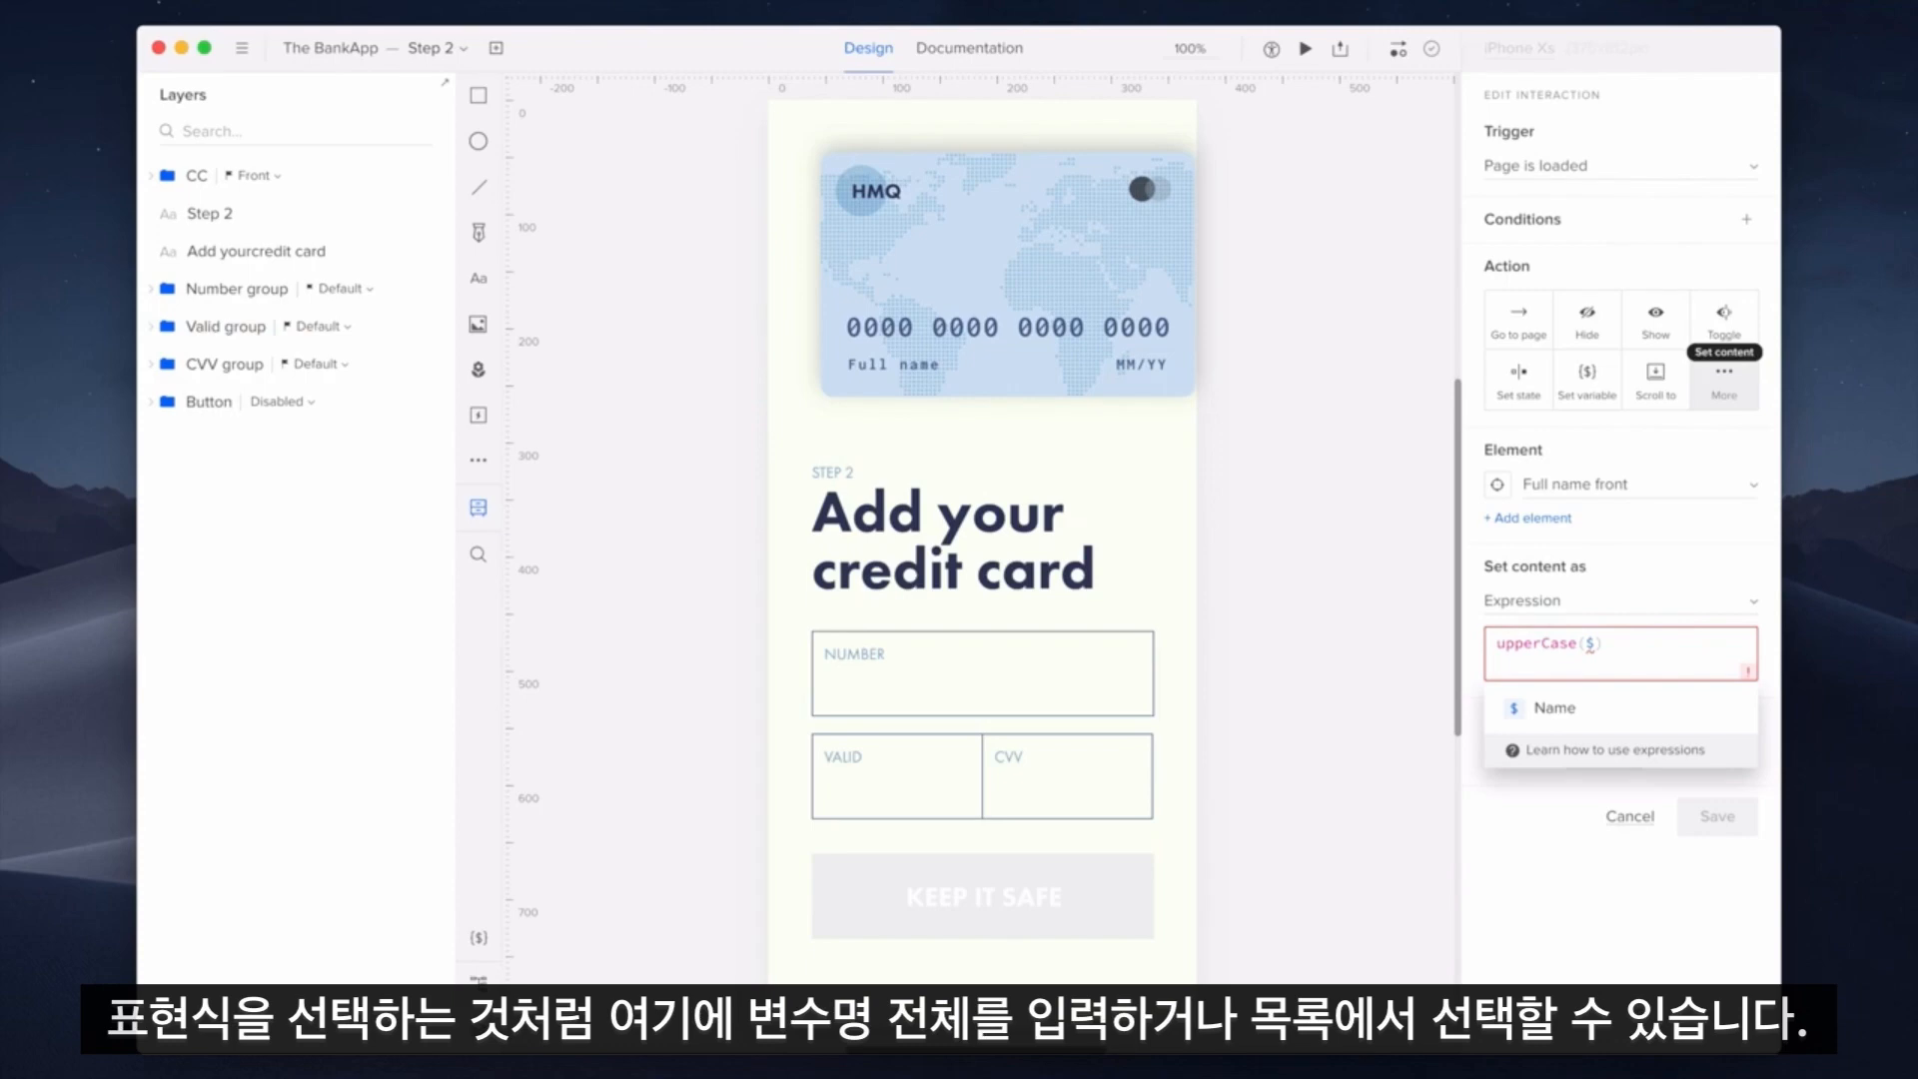
left_click(1635, 709)
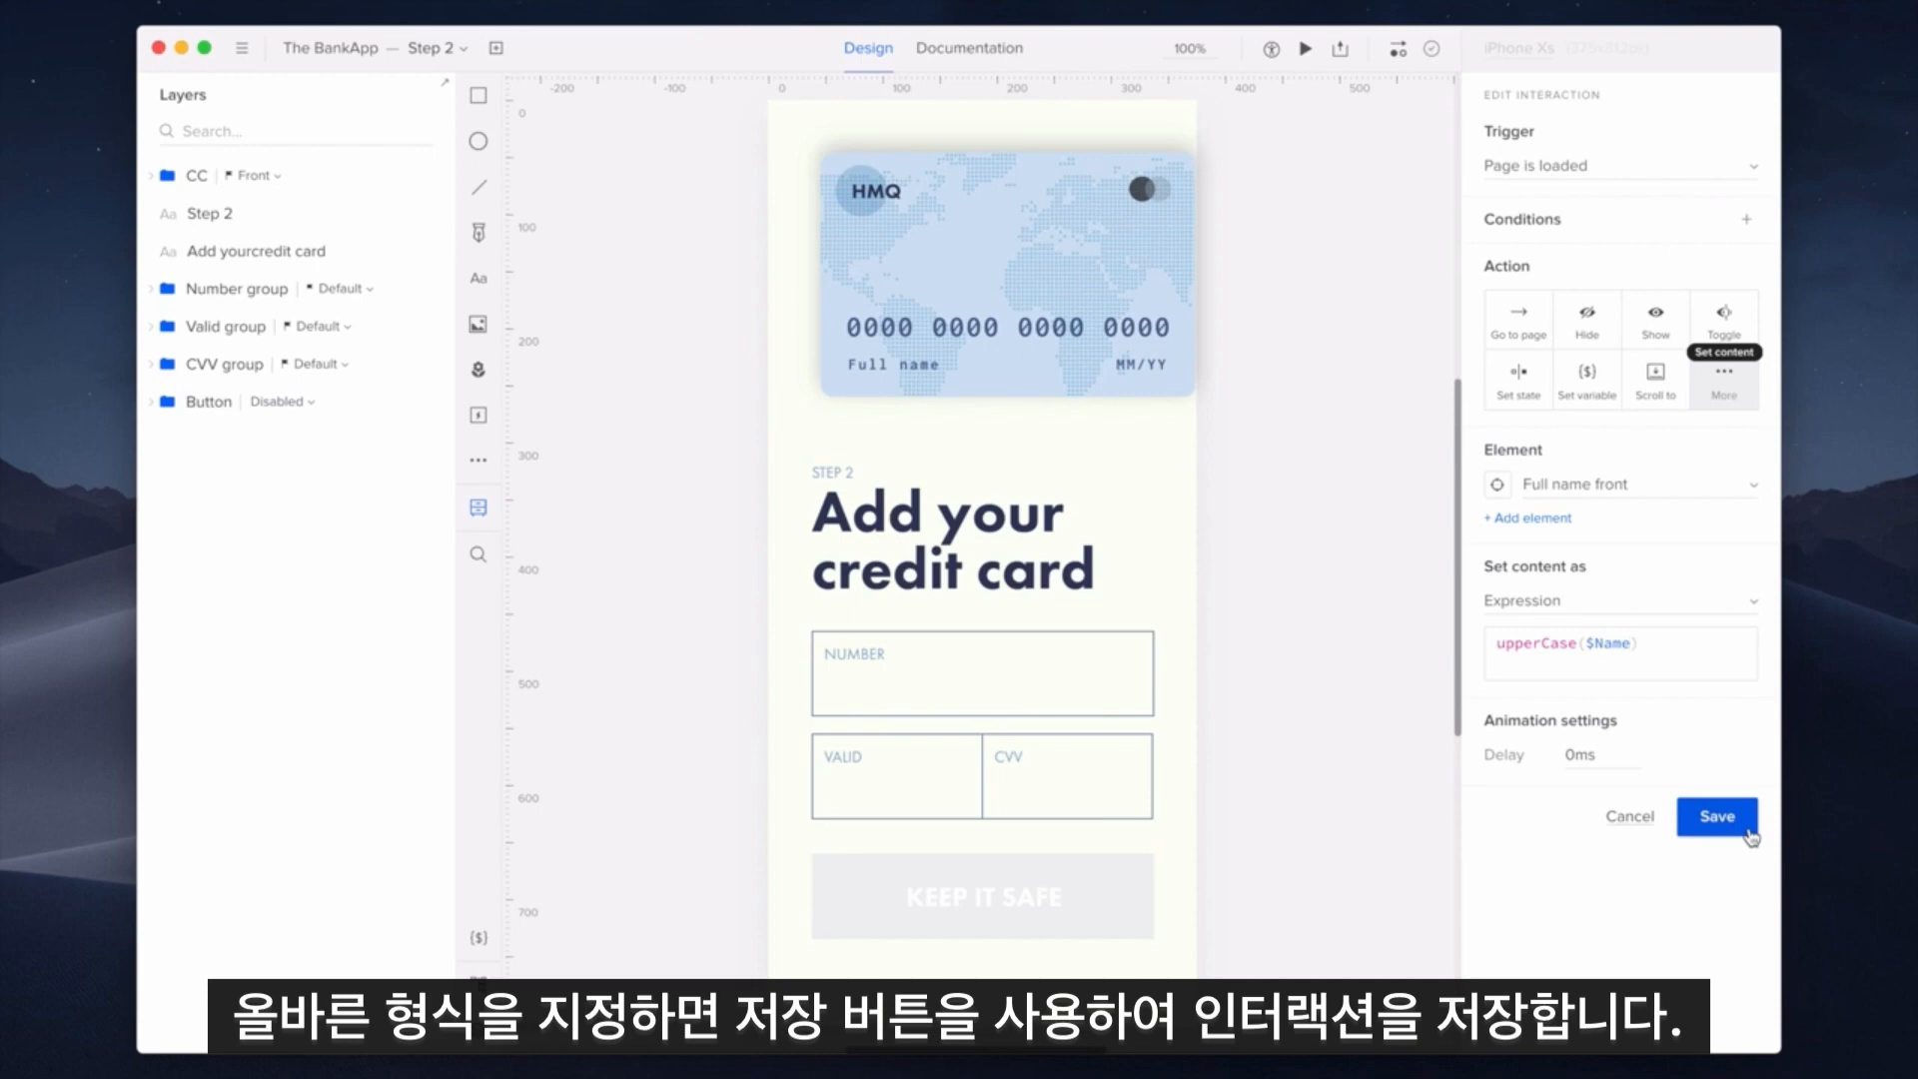
left_click(1718, 816)
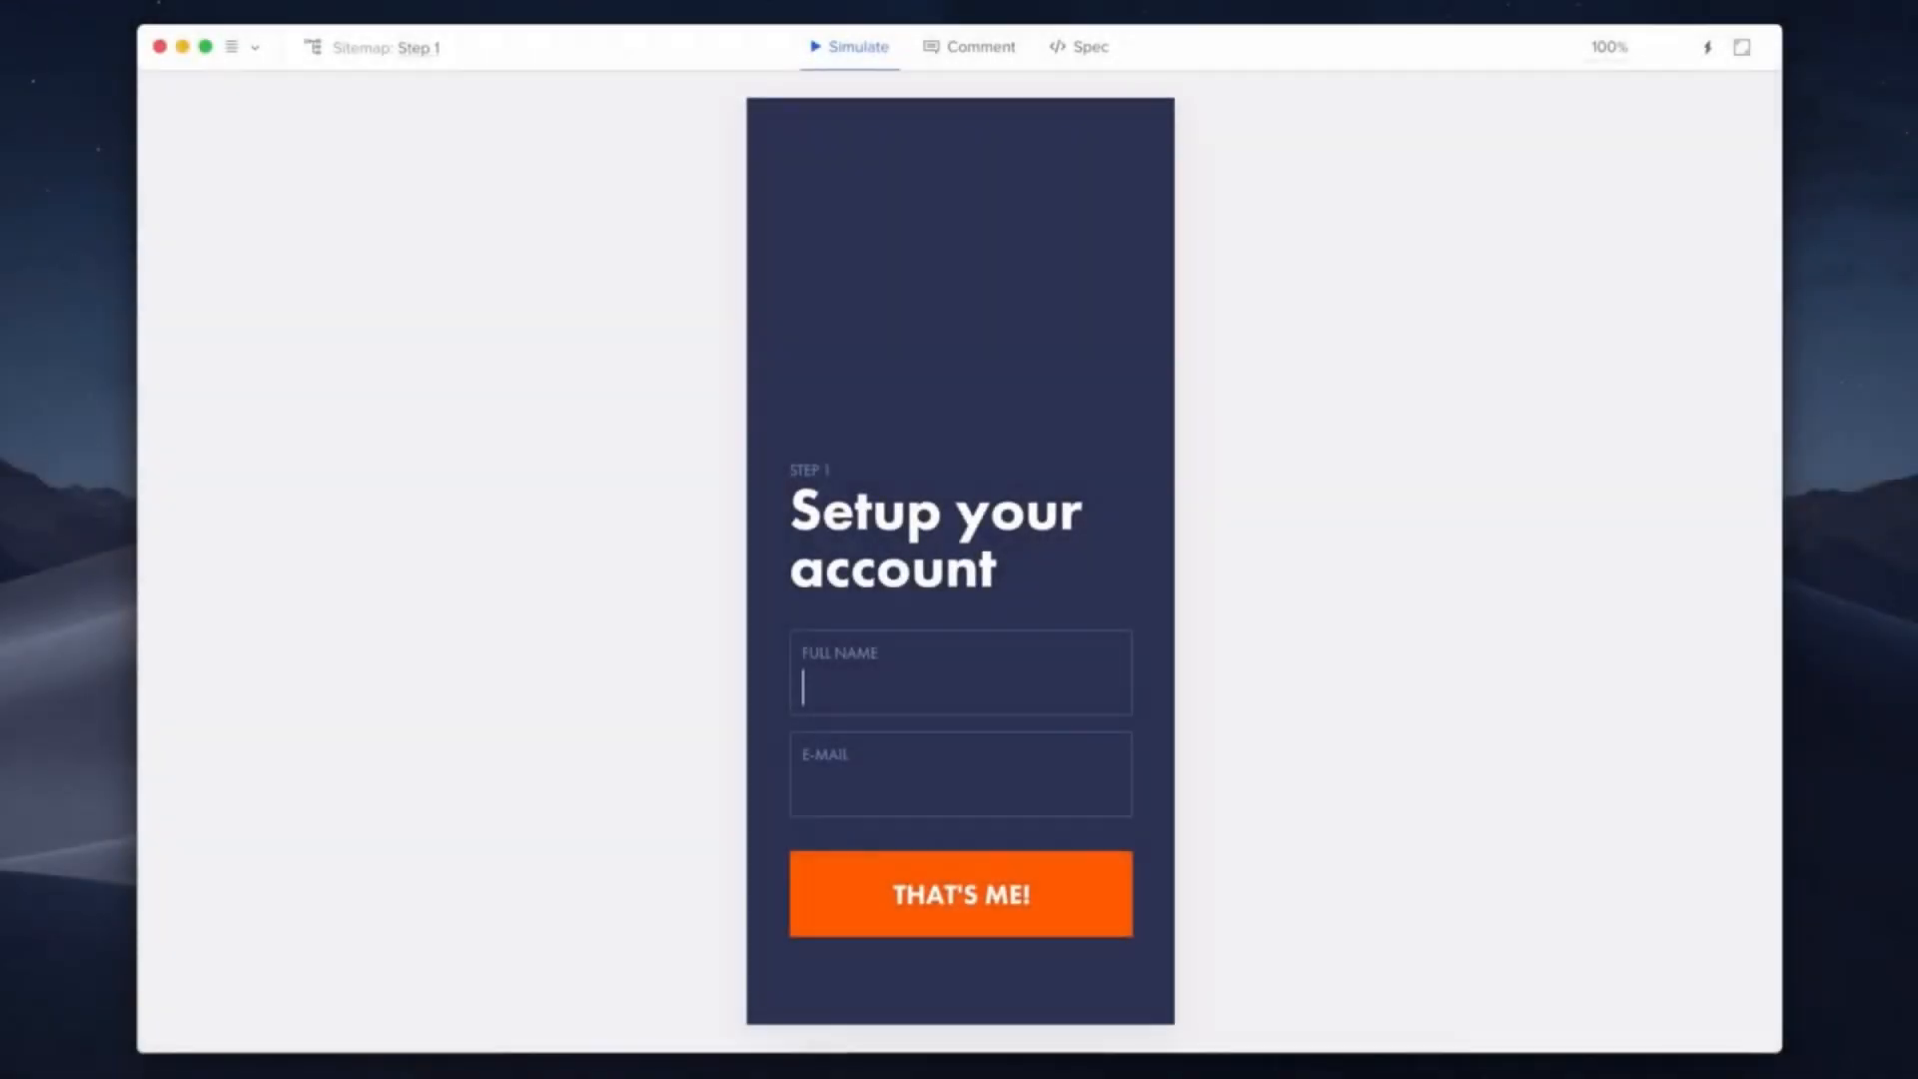
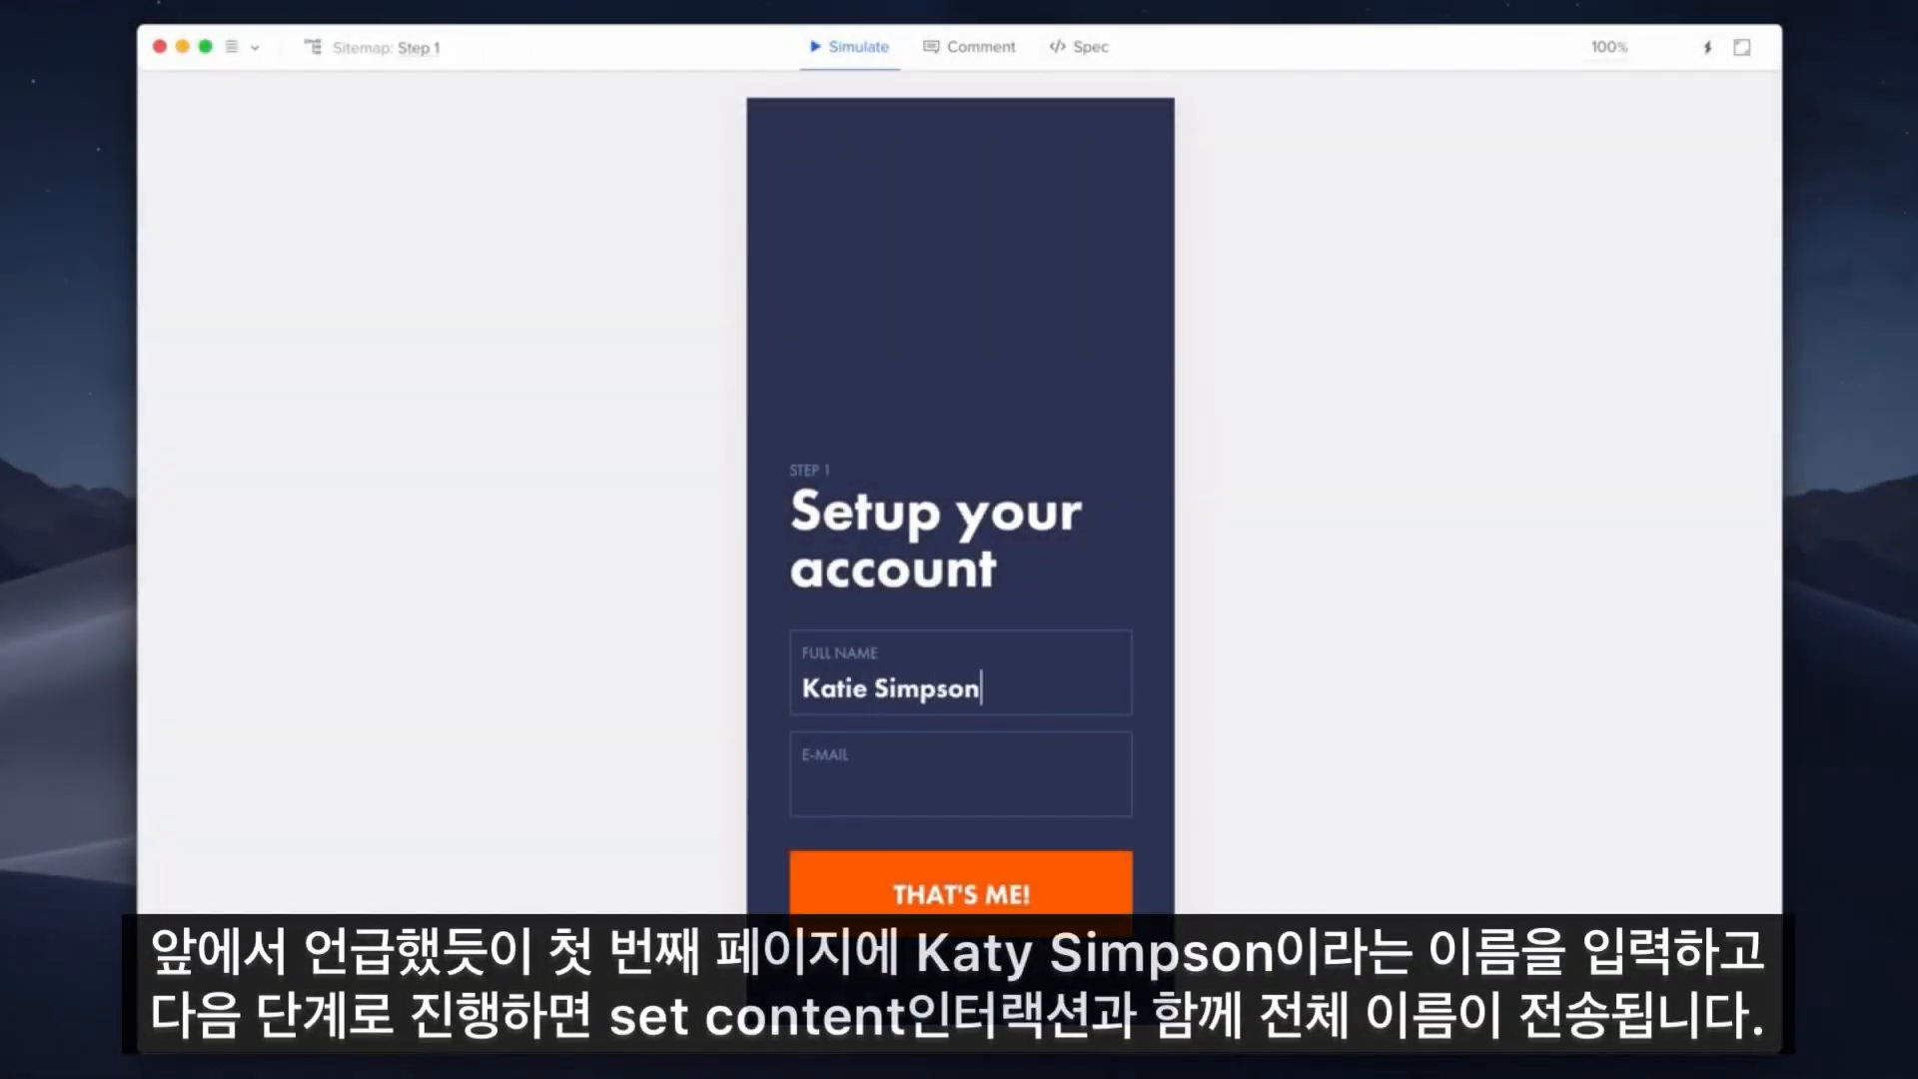
In the preview, enter a full name and e-mail on Step 1 and submit to reach Step 2
left_click(804, 789)
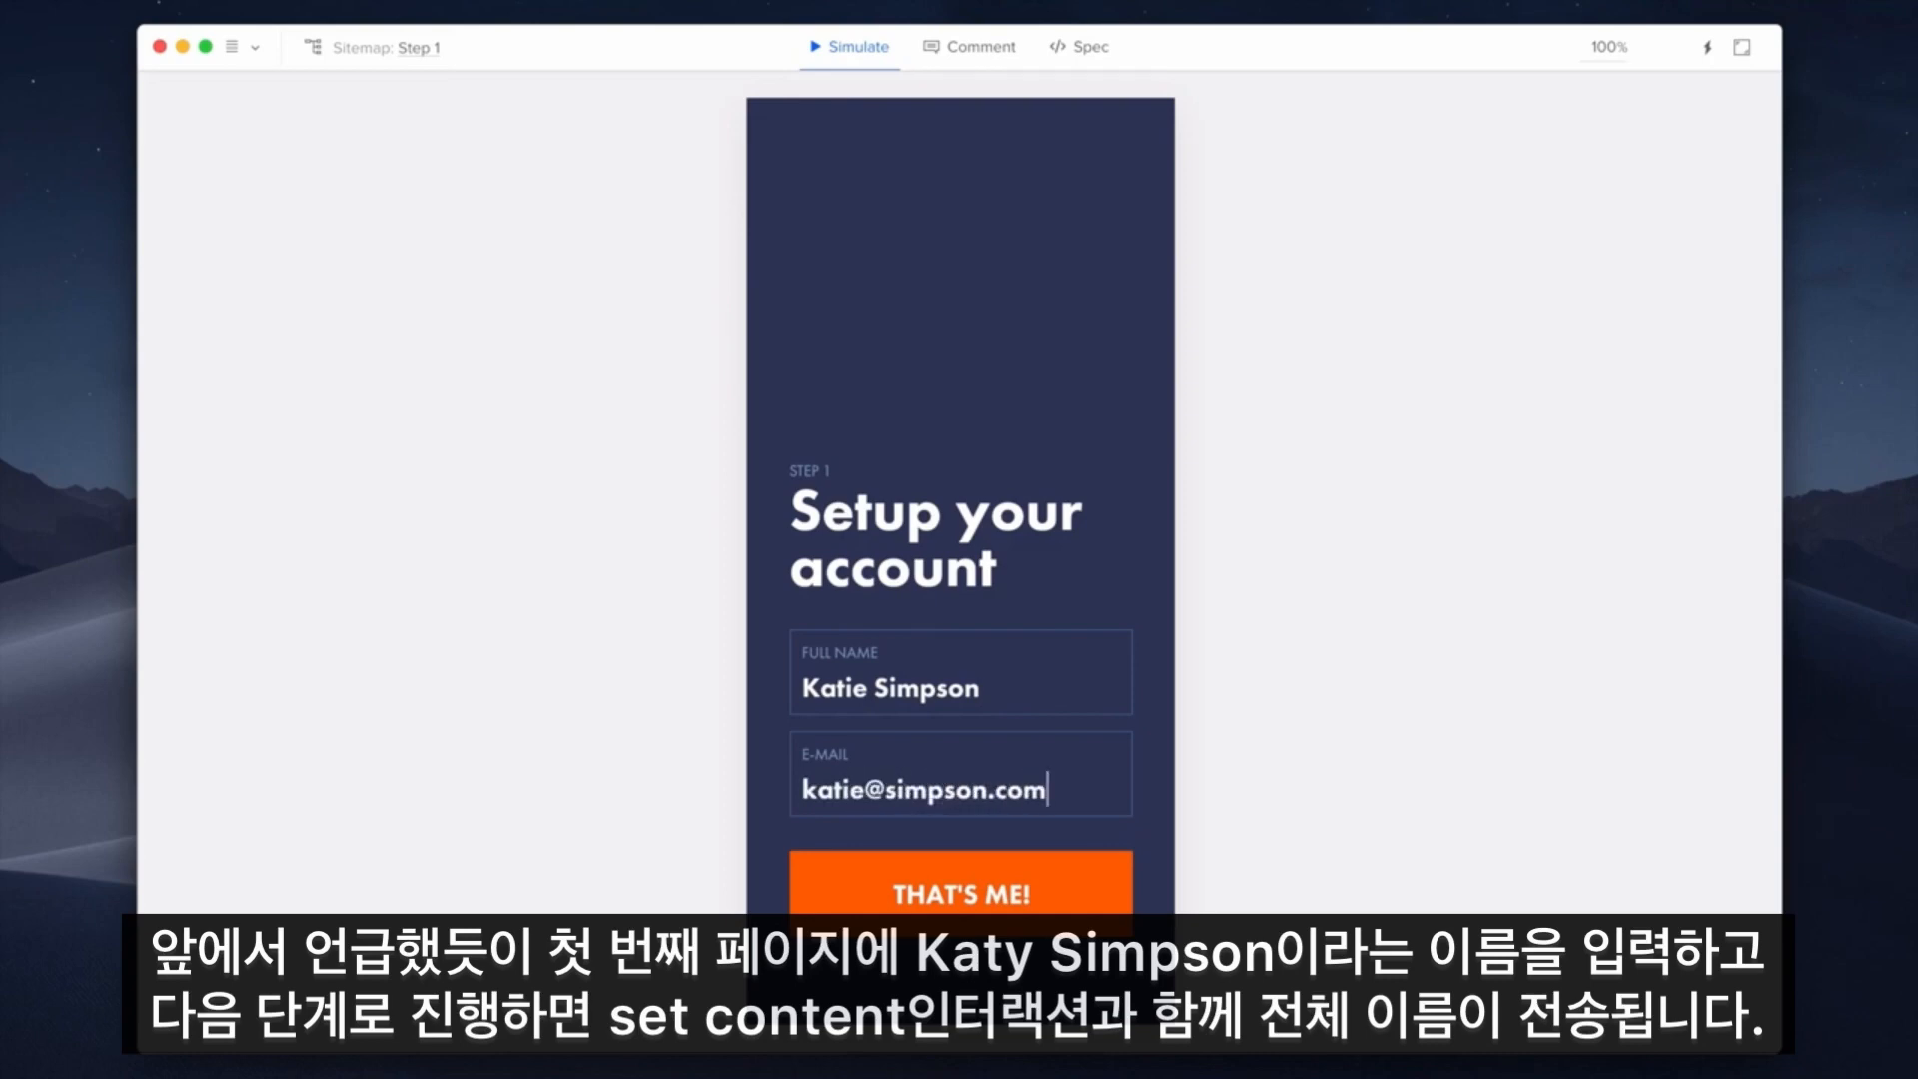
left_click(1089, 886)
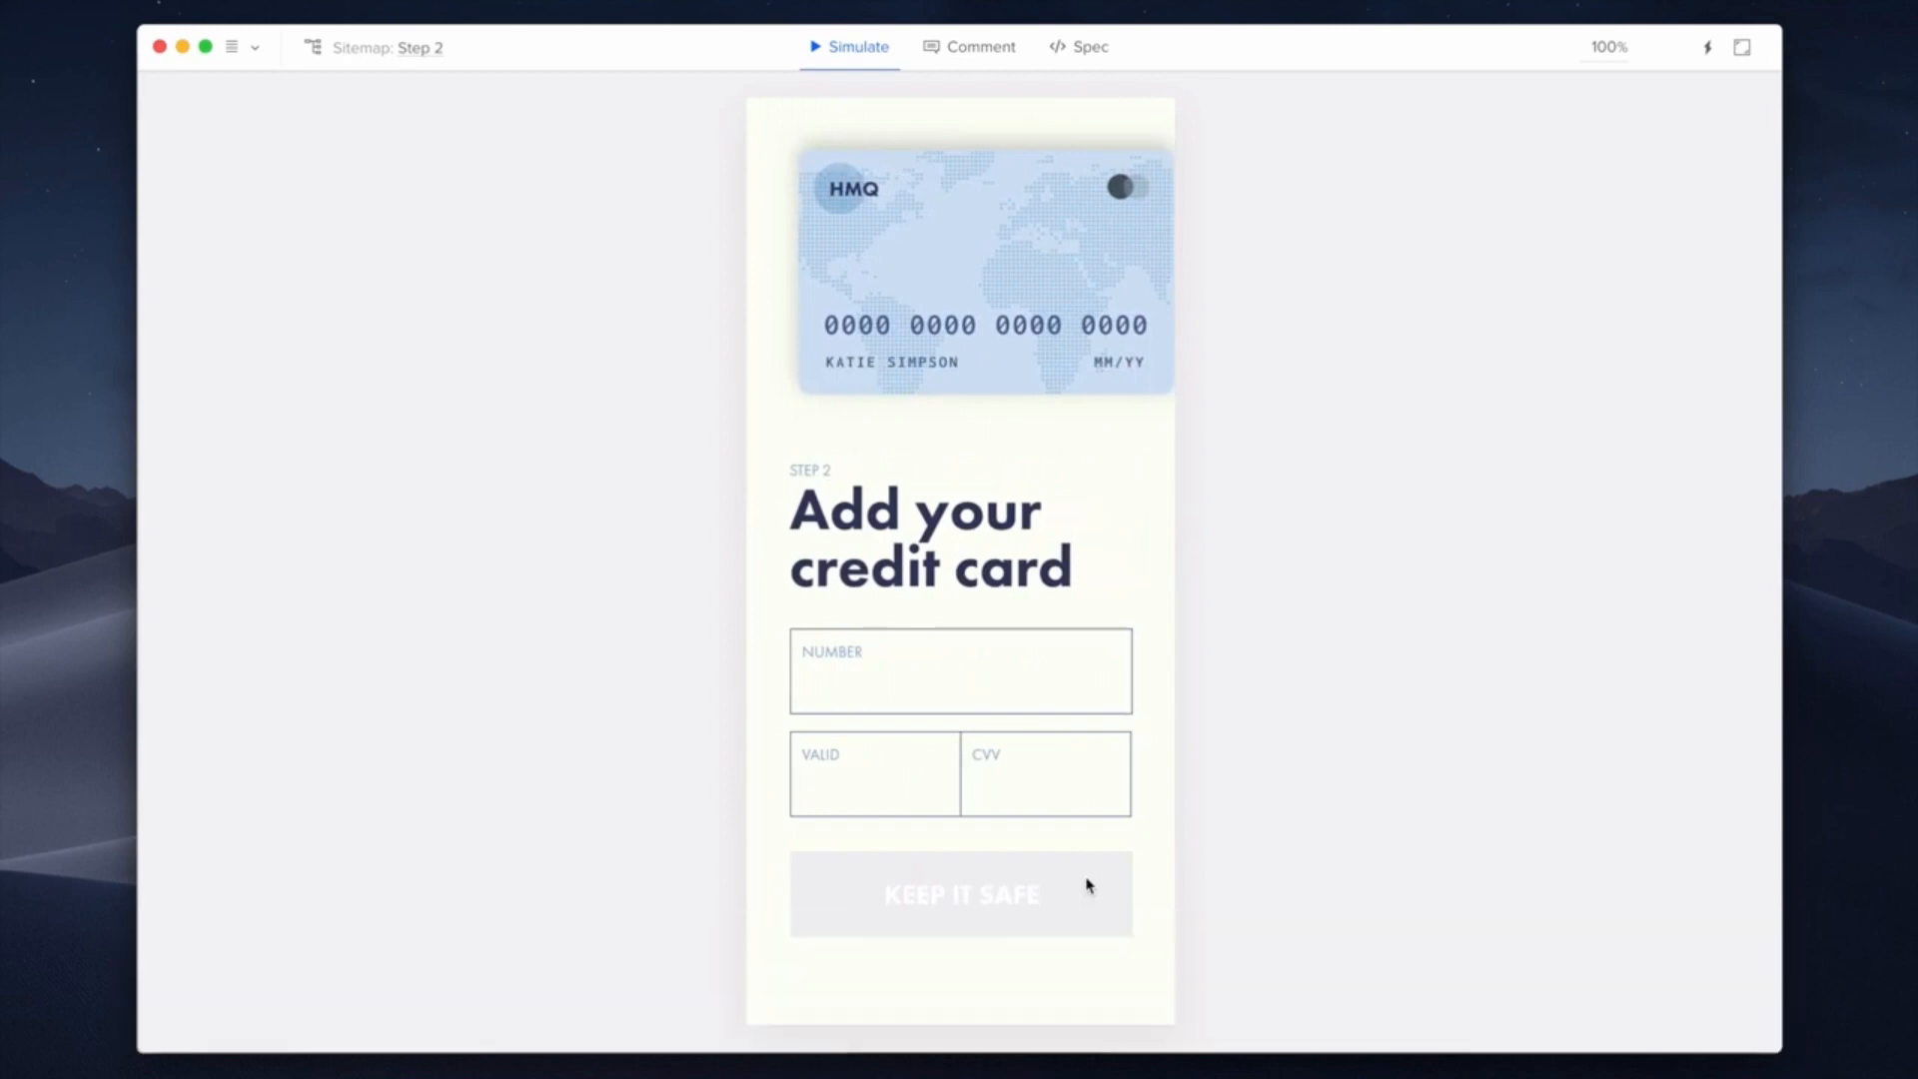